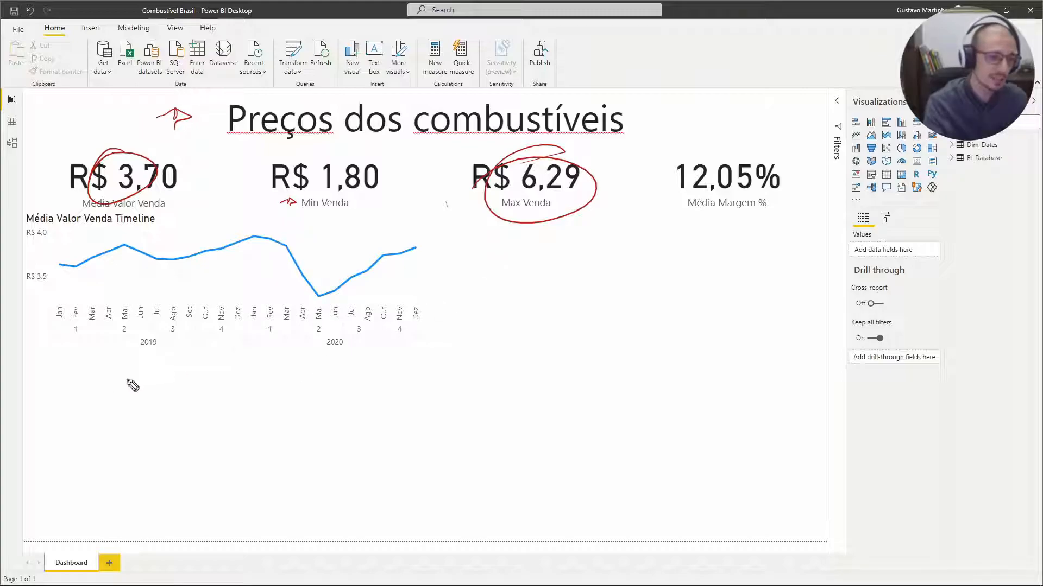
pyautogui.moveTo(34, 404)
pyautogui.mouseDown()
pyautogui.moveTo(47, 365)
pyautogui.moveTo(59, 375)
pyautogui.mouseUp()
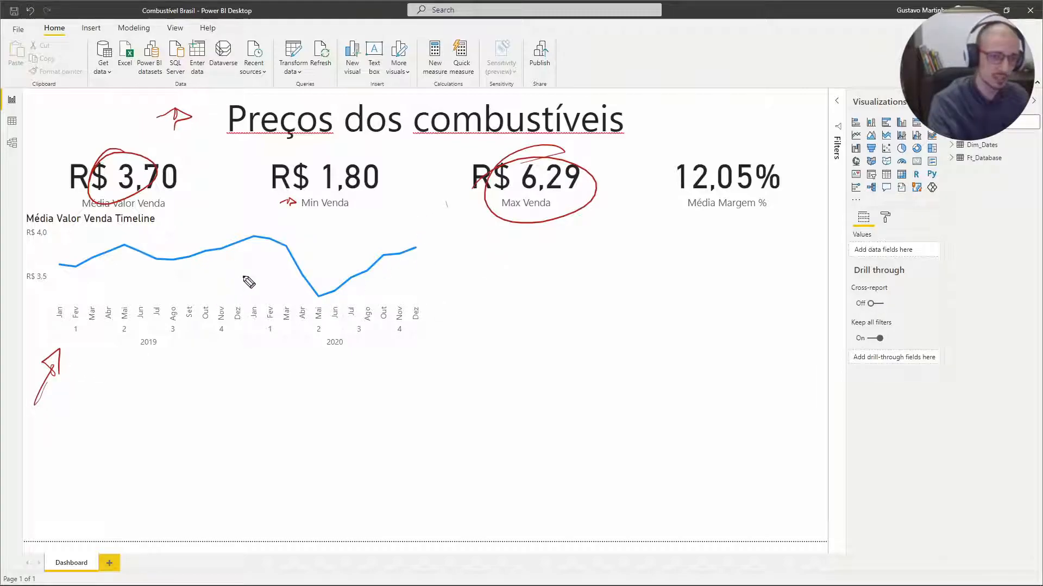
pyautogui.moveTo(229, 260)
pyautogui.mouseDown()
pyautogui.moveTo(296, 287)
pyautogui.moveTo(399, 263)
pyautogui.moveTo(391, 277)
pyautogui.mouseUp()
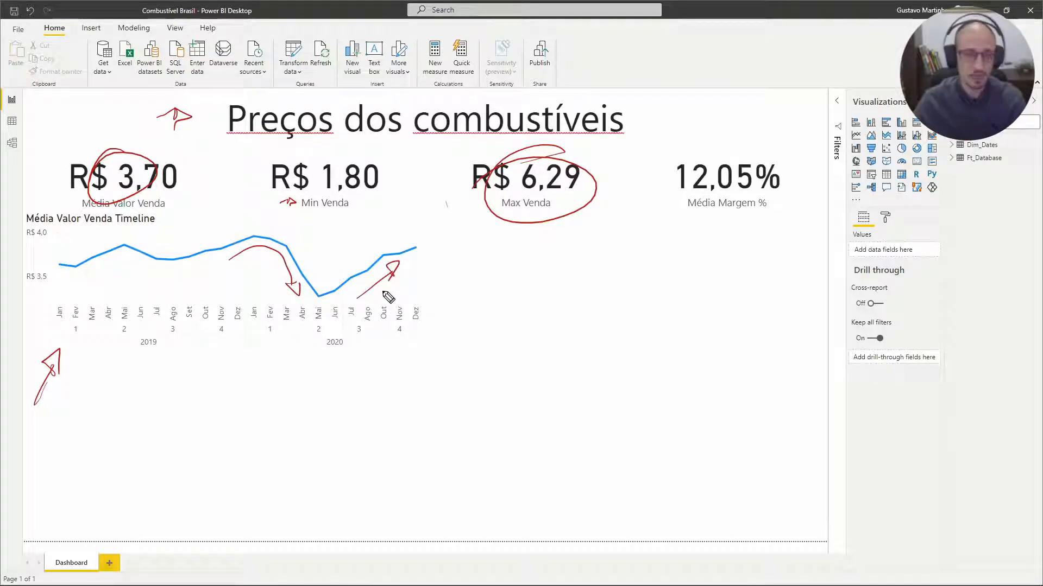
pyautogui.press('Escape')
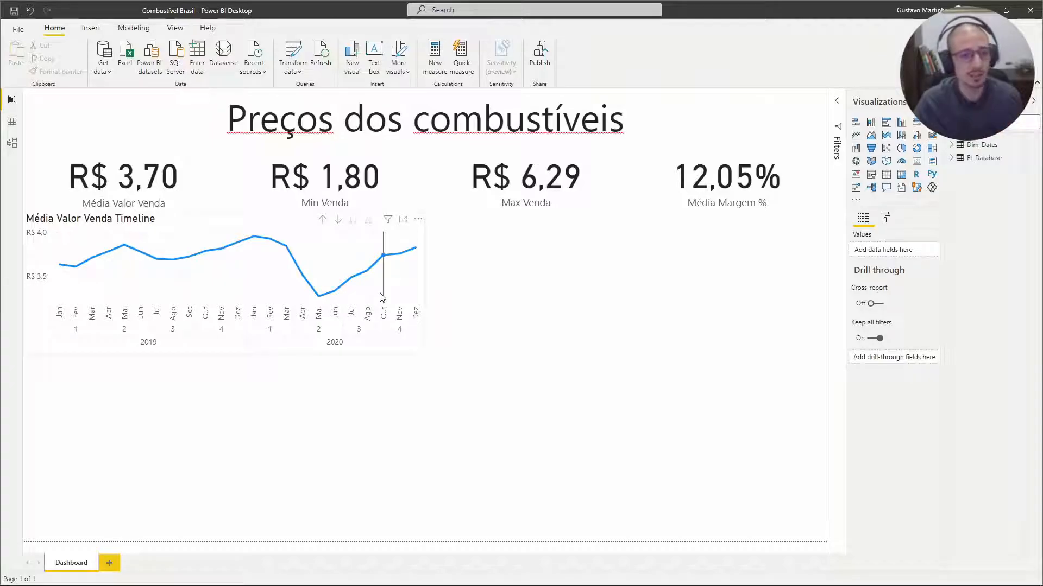
pyautogui.moveTo(302, 284)
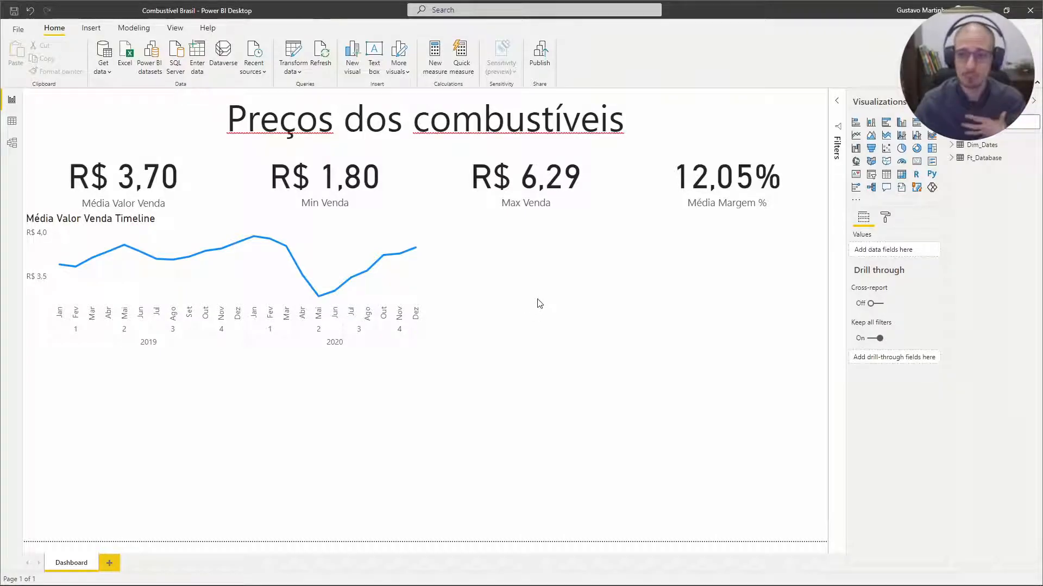
# Step: Add a filled map to the right of the Média Valor Venda Timeline chart and extend it to the page's lower edge
pyautogui.click(676, 286)
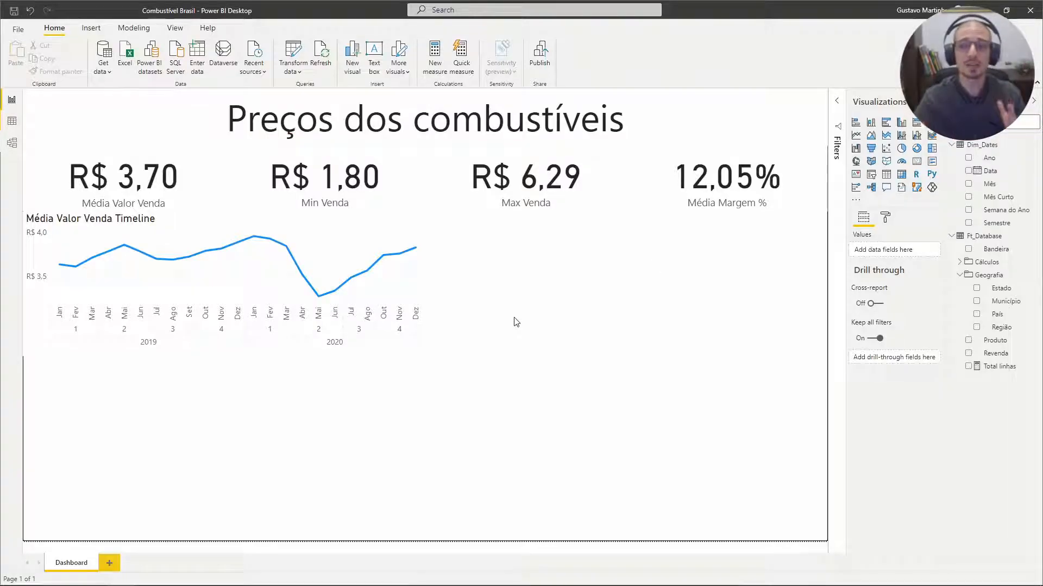
pyautogui.click(871, 162)
pyautogui.moveTo(328, 389); pyautogui.dragTo(782, 228)
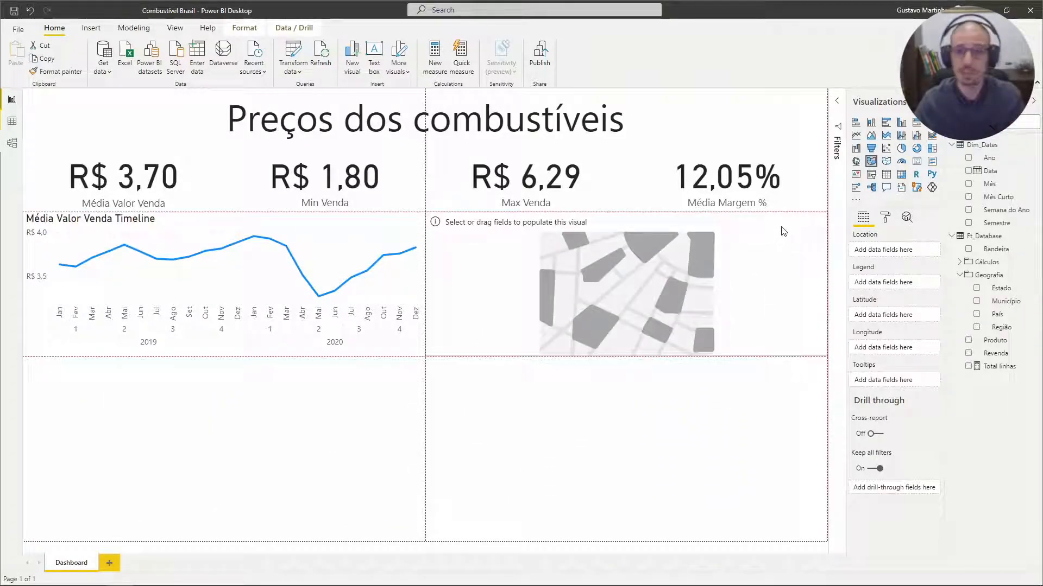
pyautogui.moveTo(627, 355); pyautogui.dragTo(624, 552)
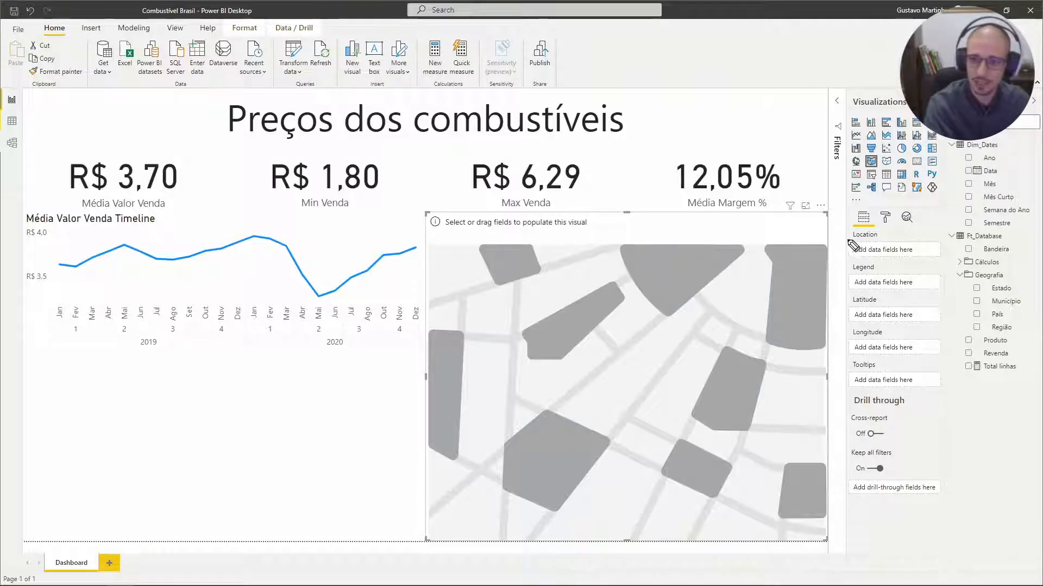
pyautogui.moveTo(834, 233); pyautogui.dragTo(846, 225)
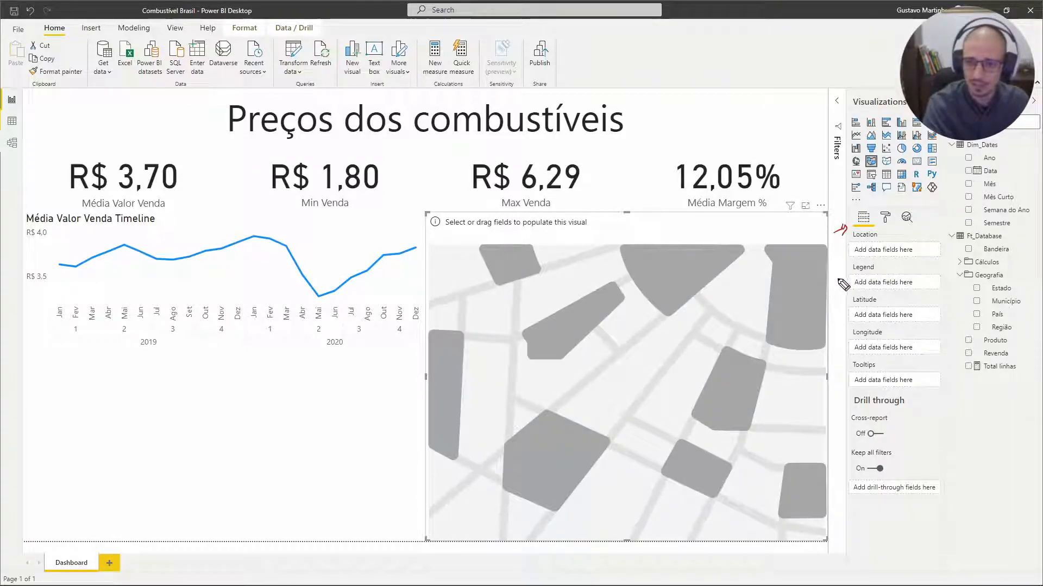
pyautogui.moveTo(832, 272)
pyautogui.mouseDown()
pyautogui.moveTo(846, 270)
pyautogui.moveTo(844, 335)
pyautogui.mouseUp()
pyautogui.moveTo(837, 373); pyautogui.dragTo(842, 373)
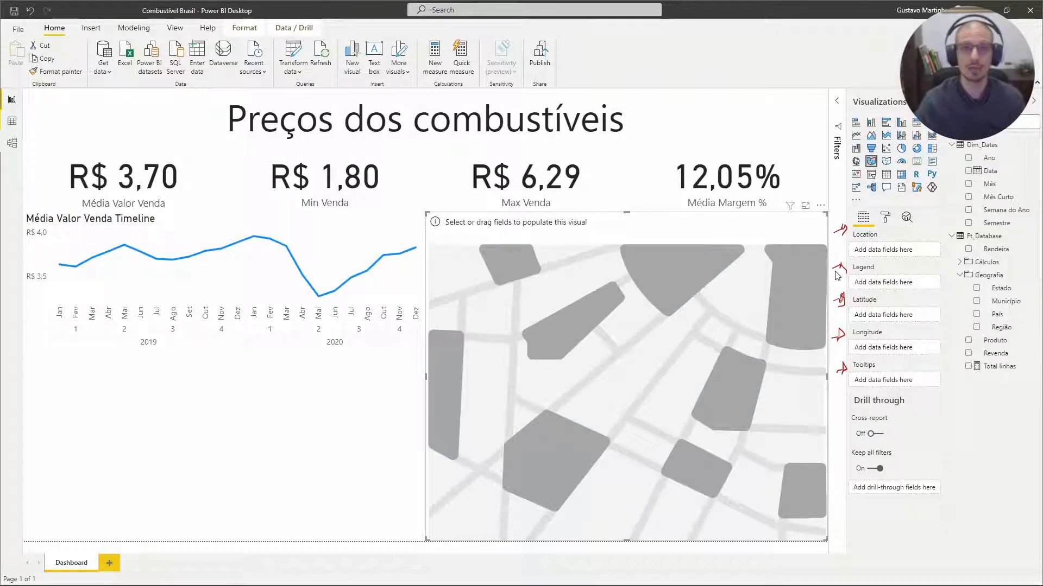
# Step: Use País and Estado as the filled map's location hierarchy and expand it down to the state level
pyautogui.moveTo(1008, 315); pyautogui.dragTo(908, 254)
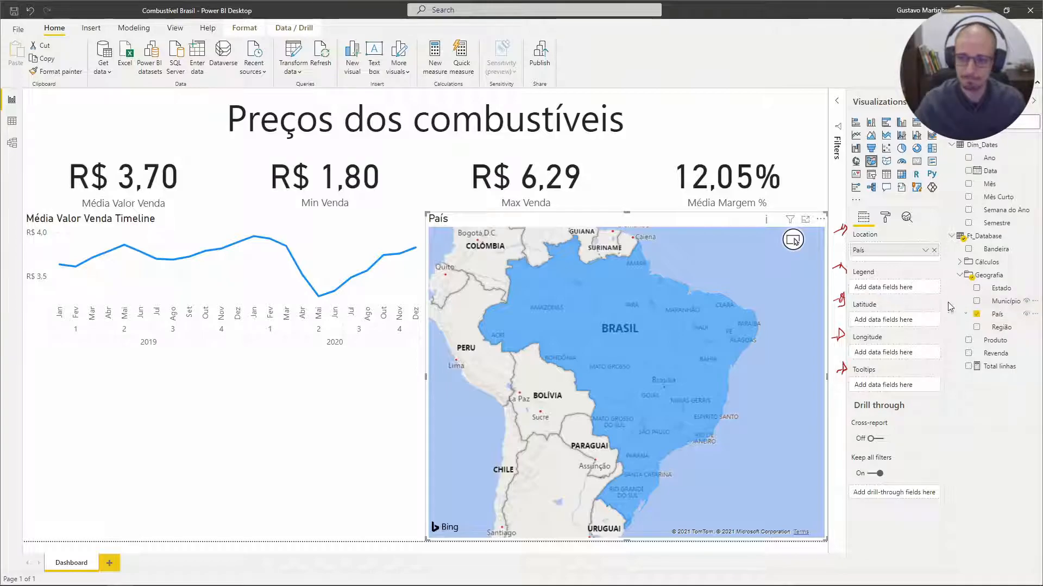
pyautogui.moveTo(1001, 288); pyautogui.dragTo(904, 263)
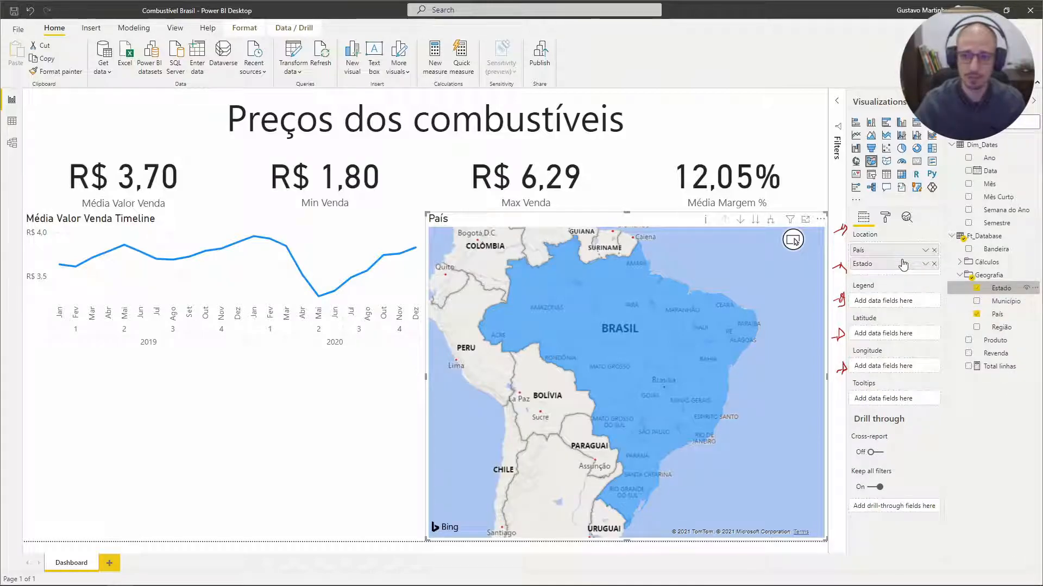
pyautogui.click(769, 221)
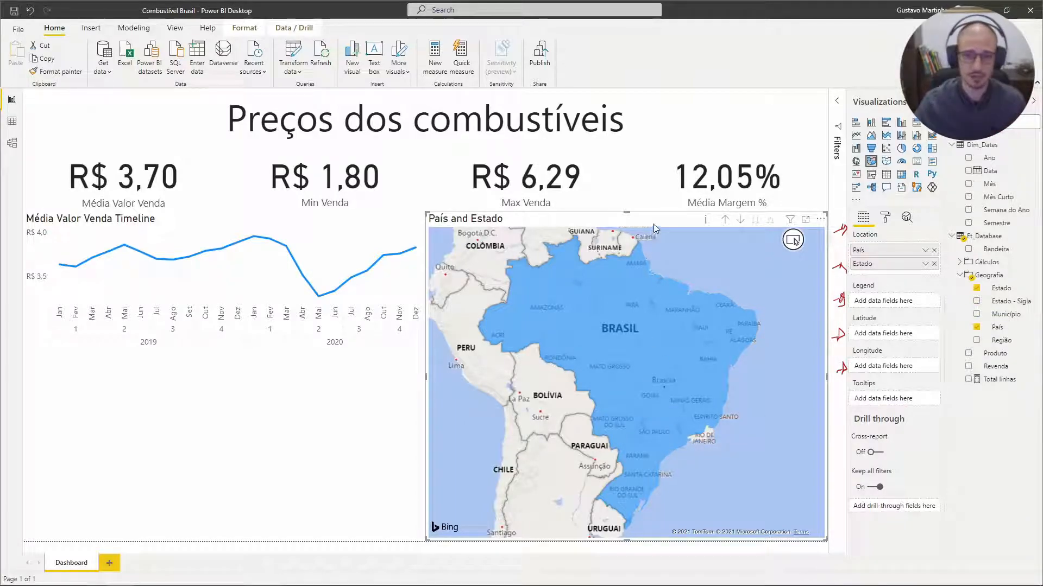
pyautogui.moveTo(577, 358)
pyautogui.moveTo(679, 363)
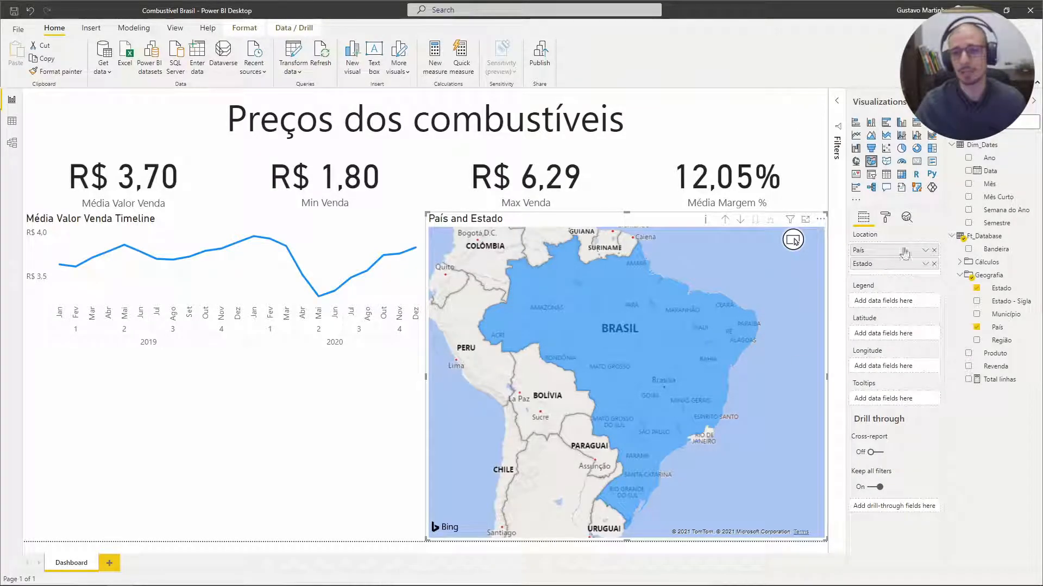
# Step: Format the map's default data color with a color scale based on the Média Valor Venda measure
pyautogui.click(885, 218)
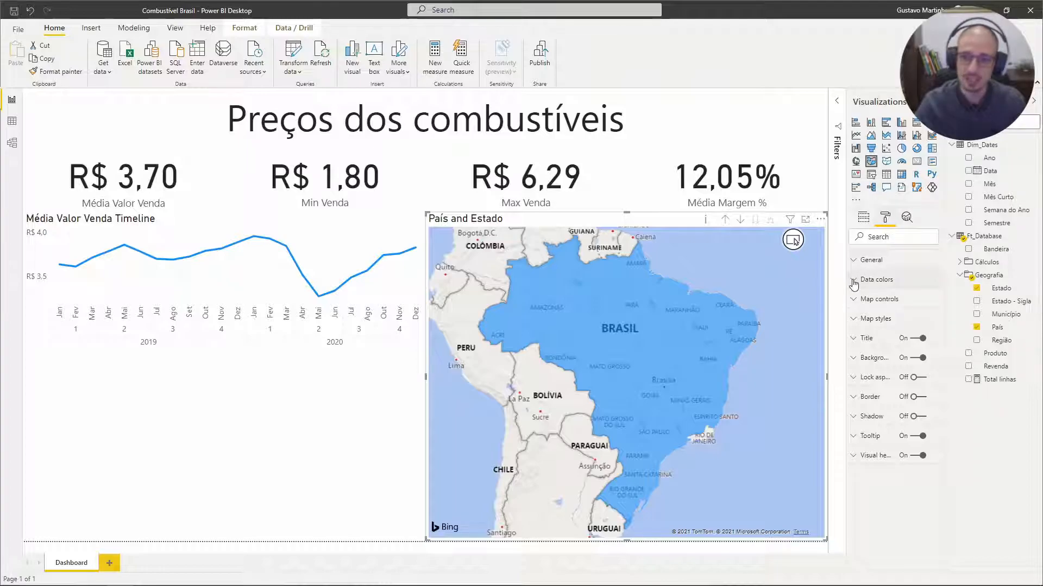
pyautogui.click(865, 278)
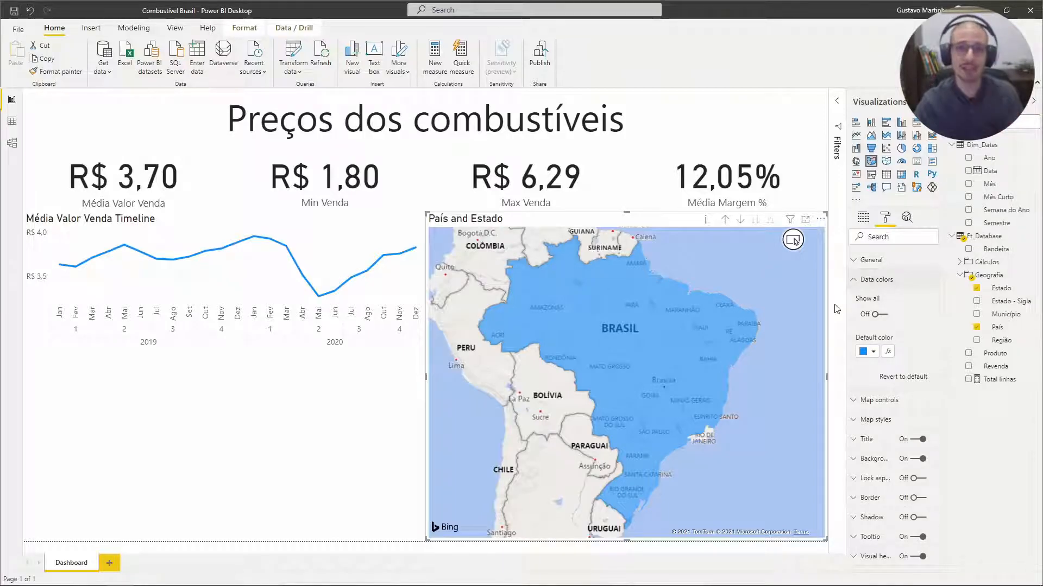
pyautogui.click(890, 354)
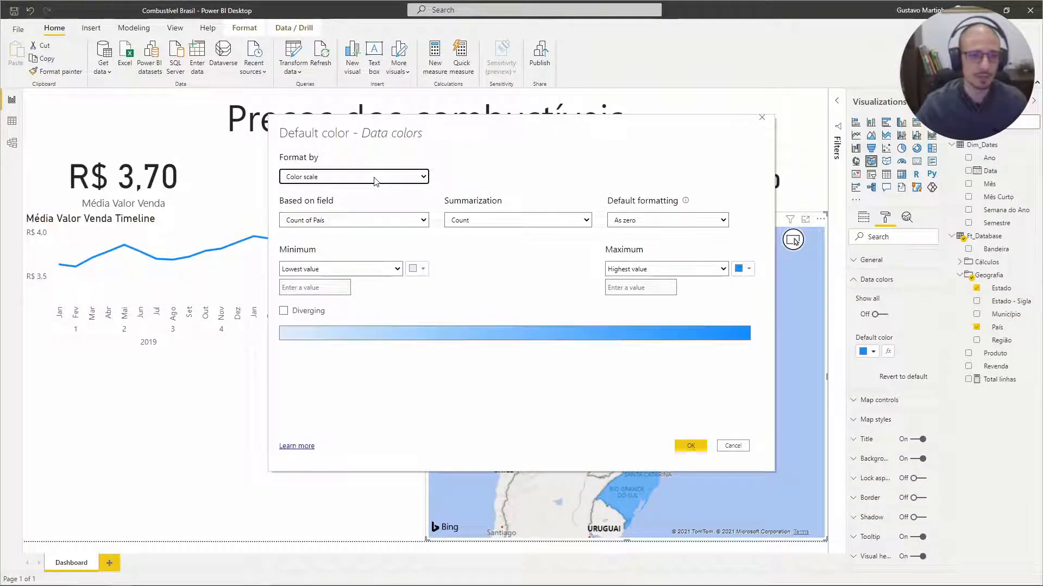
pyautogui.click(418, 223)
pyautogui.click(290, 273)
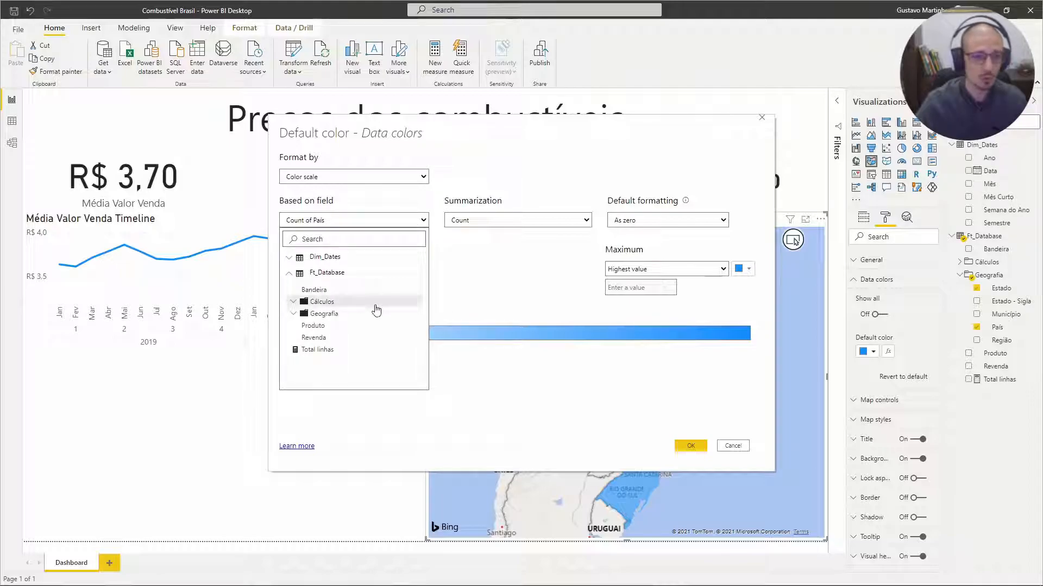
pyautogui.click(293, 302)
pyautogui.scroll(-3, 405, 289)
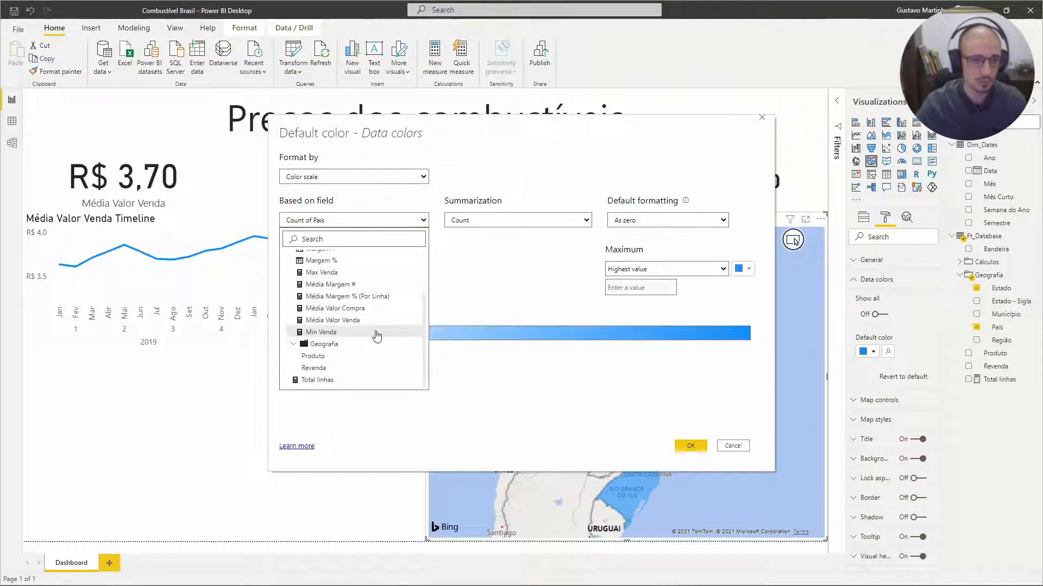
pyautogui.click(335, 322)
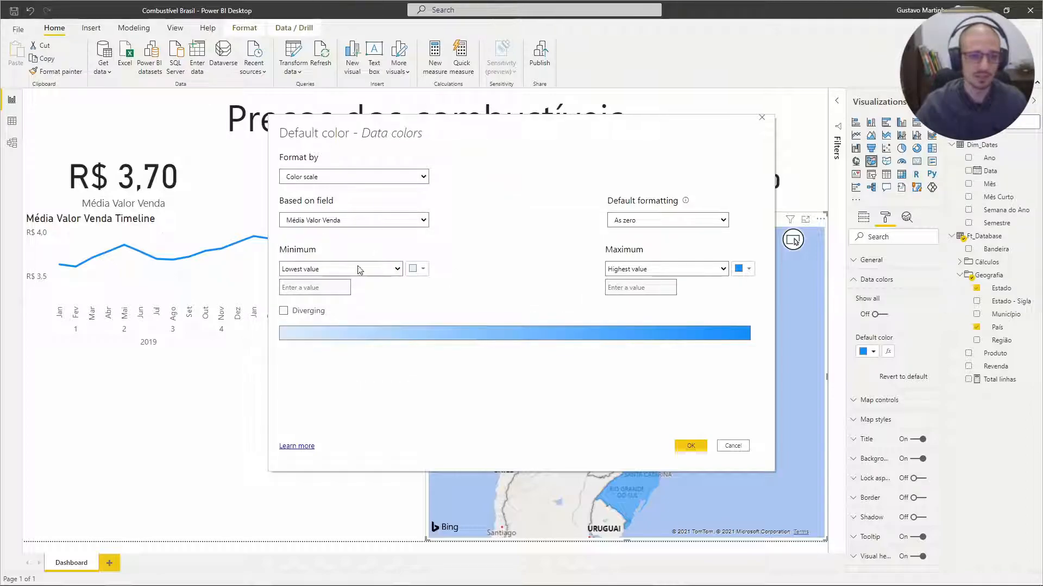
# Step: Set the color scale to blue for the lowest value and orange for the highest value, and apply it to the map
pyautogui.click(413, 269)
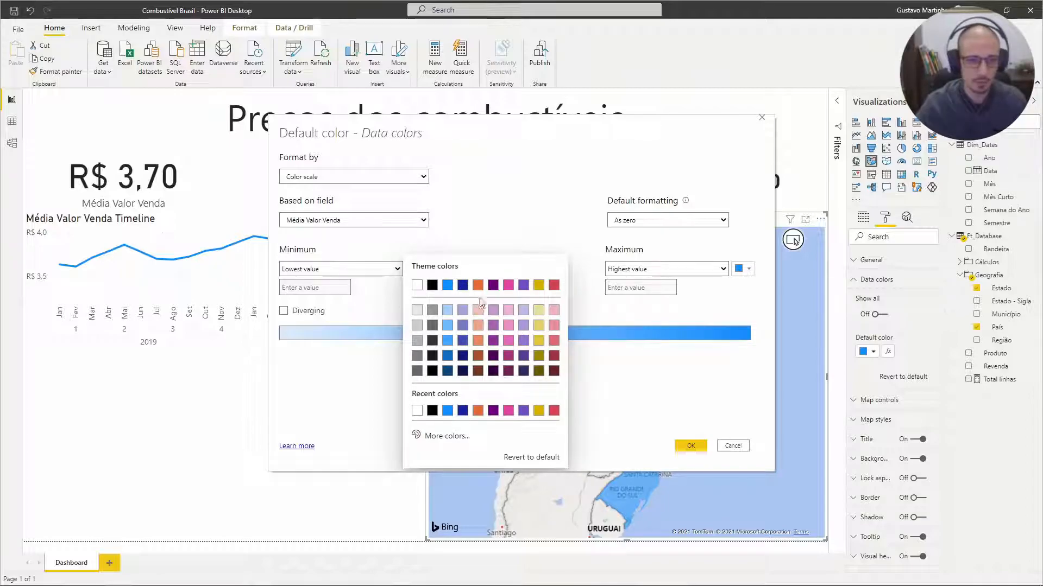
pyautogui.click(478, 285)
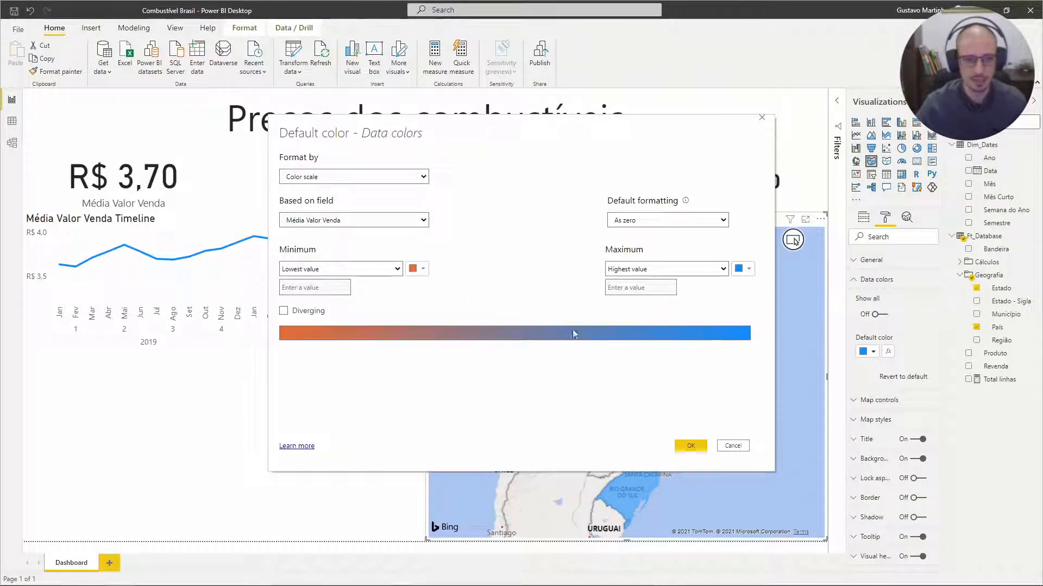
pyautogui.click(422, 269)
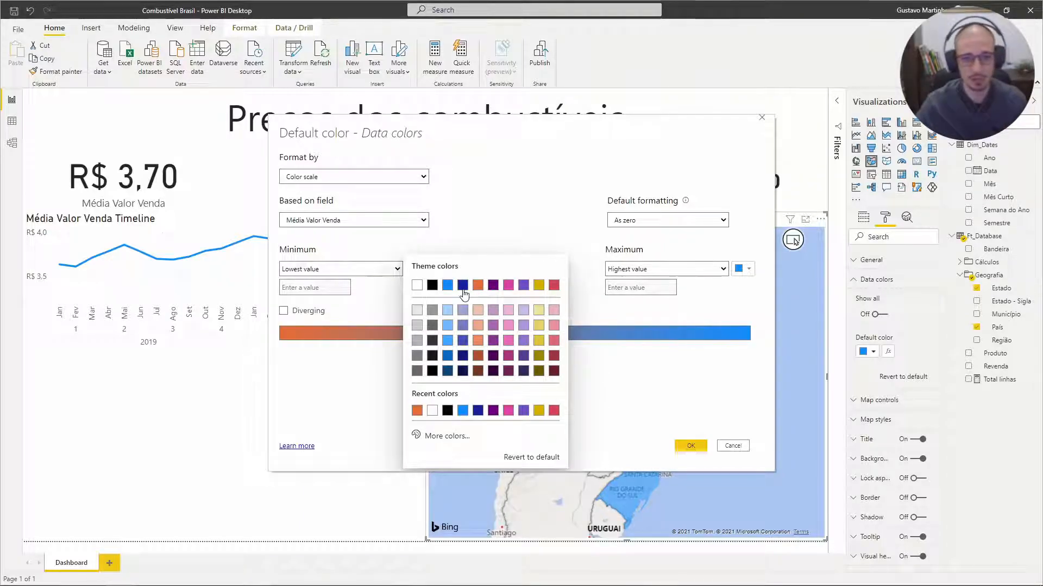
pyautogui.click(447, 285)
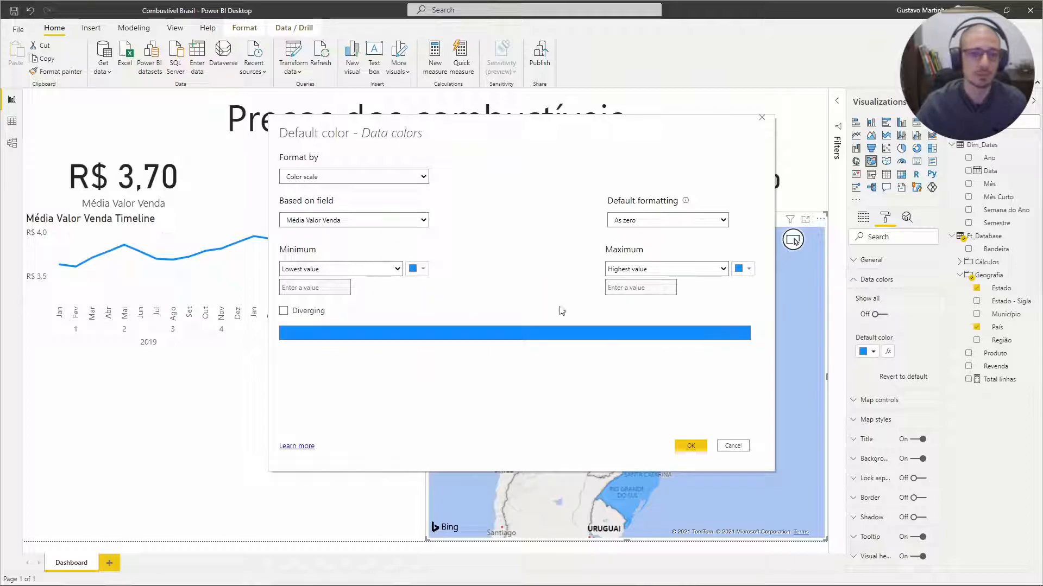
pyautogui.click(748, 269)
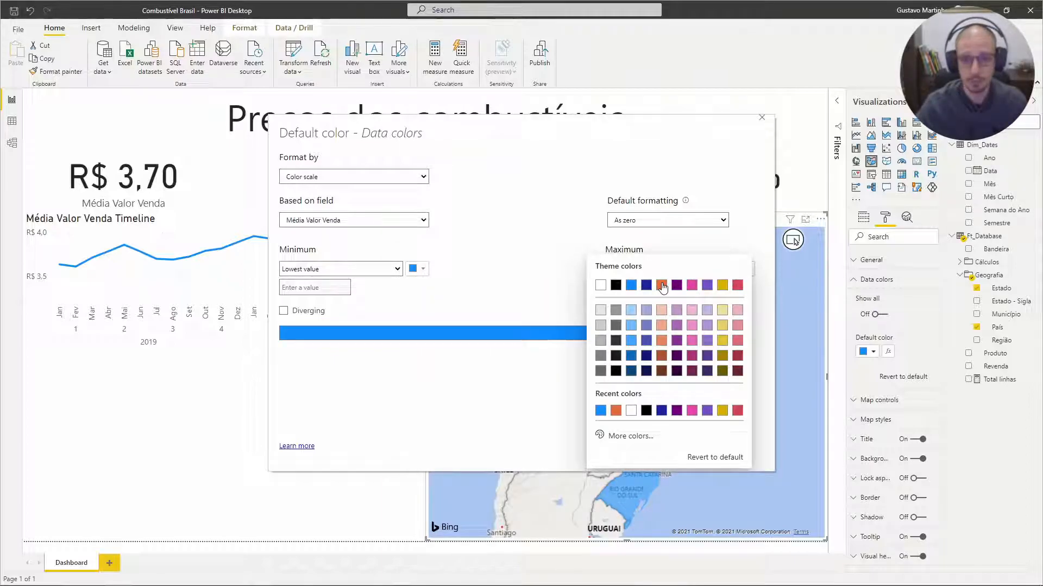
pyautogui.click(663, 284)
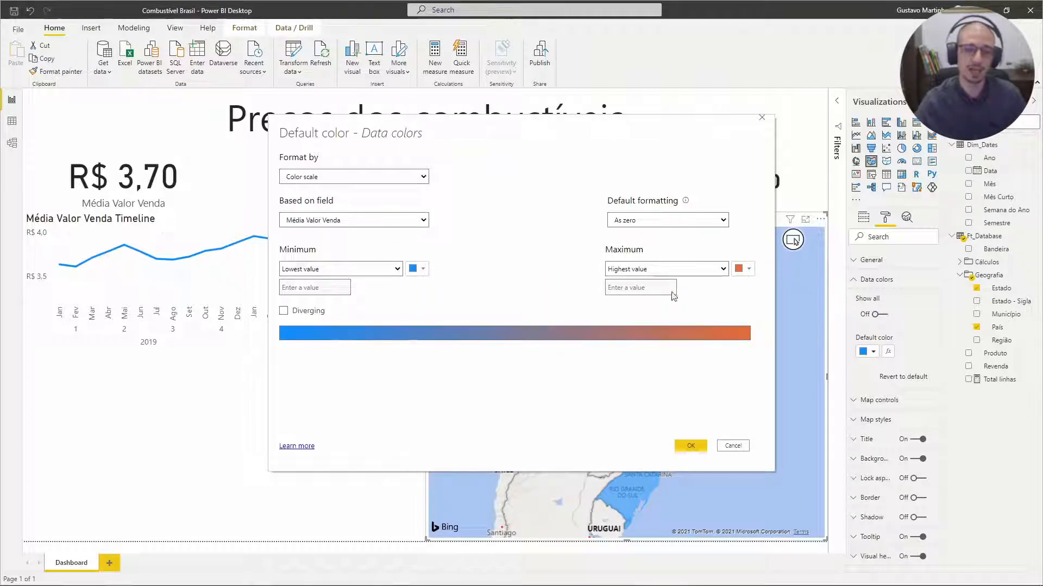
pyautogui.click(687, 445)
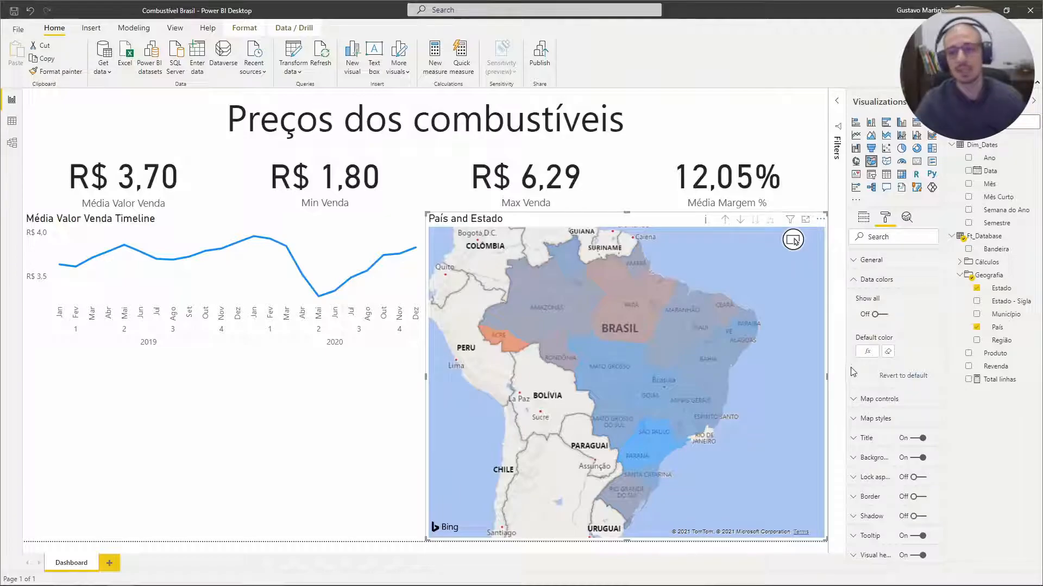
pyautogui.click(856, 280)
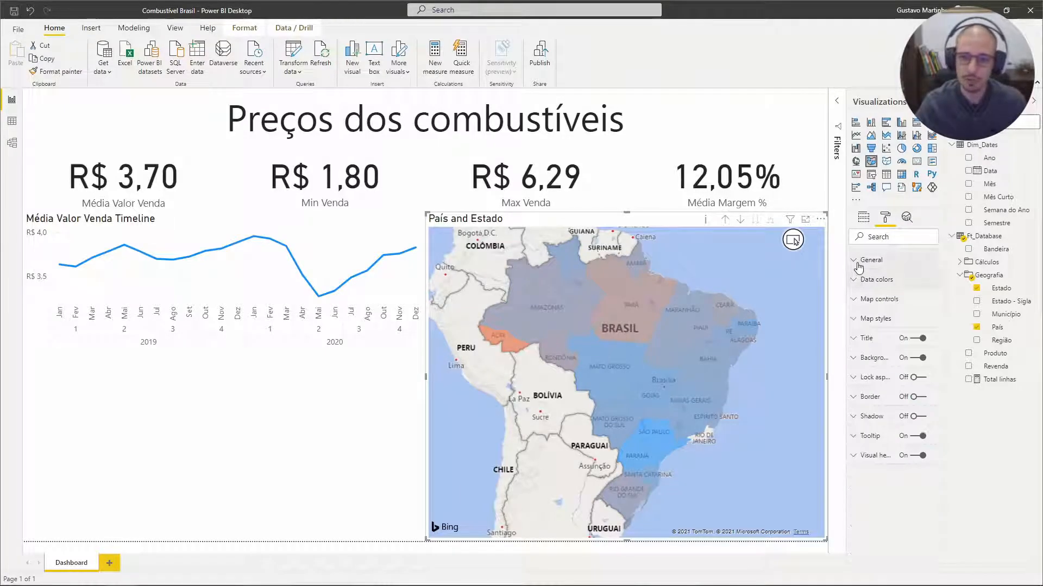
pyautogui.click(864, 219)
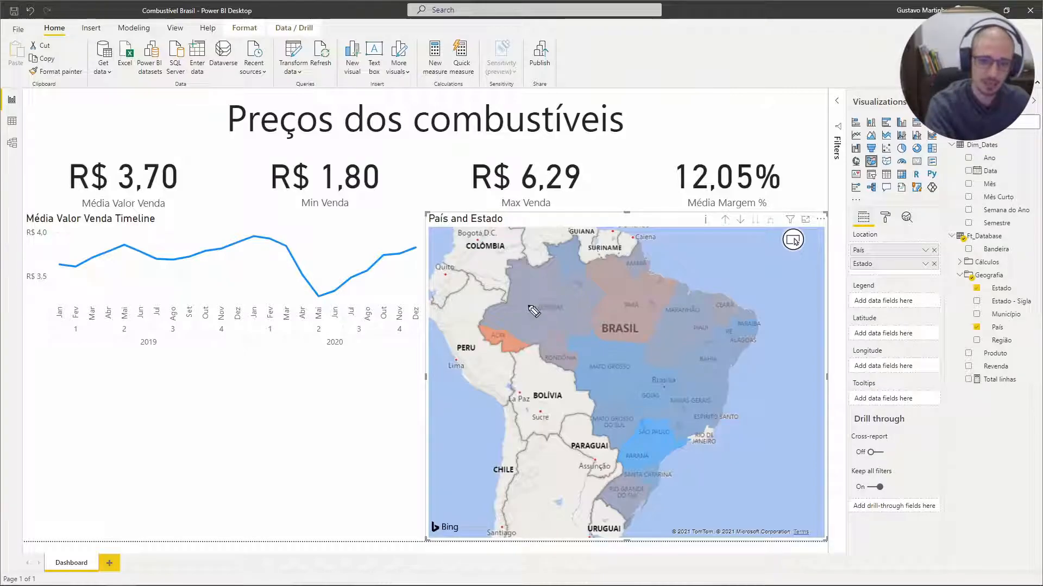
pyautogui.moveTo(502, 309)
pyautogui.mouseDown()
pyautogui.moveTo(468, 348)
pyautogui.moveTo(491, 308)
pyautogui.moveTo(447, 366)
pyautogui.mouseUp()
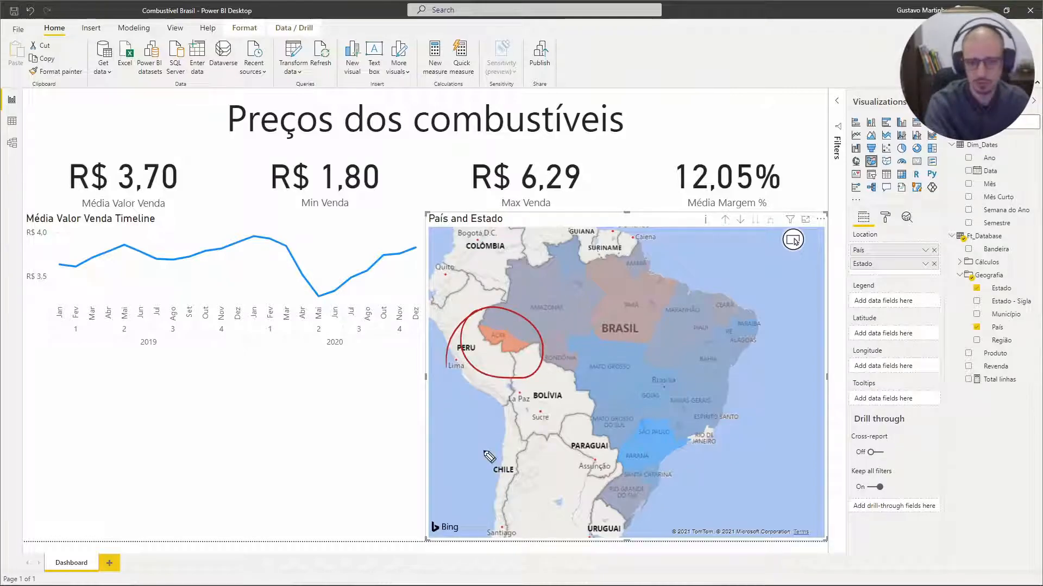
pyautogui.moveTo(646, 415)
pyautogui.mouseDown()
pyautogui.moveTo(675, 478)
pyautogui.moveTo(622, 447)
pyautogui.mouseUp()
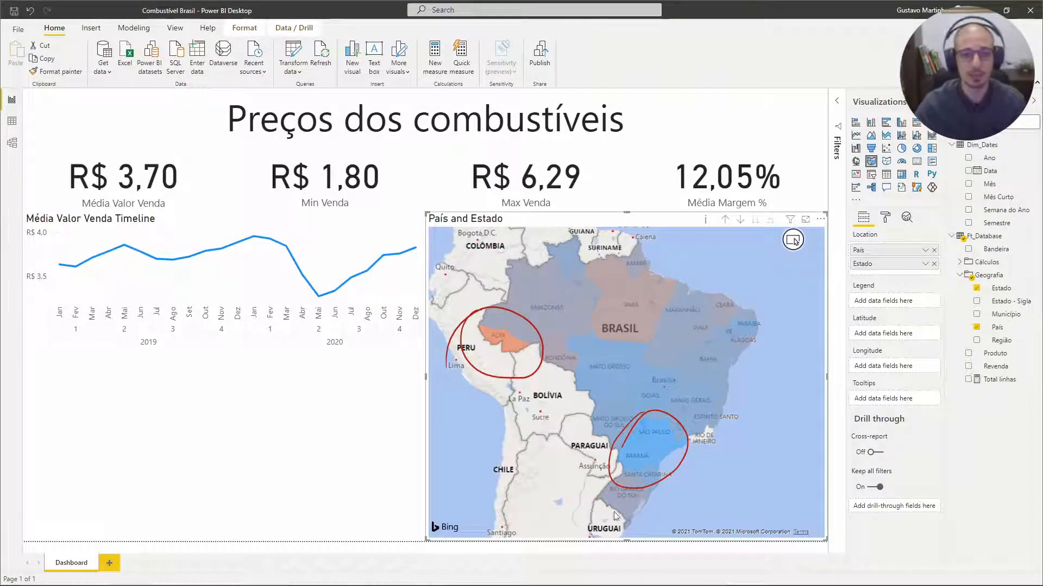
# Step: Add the measures Média Valor Venda, Min Venda and Max Venda to the map's tooltips
pyautogui.moveTo(510, 349)
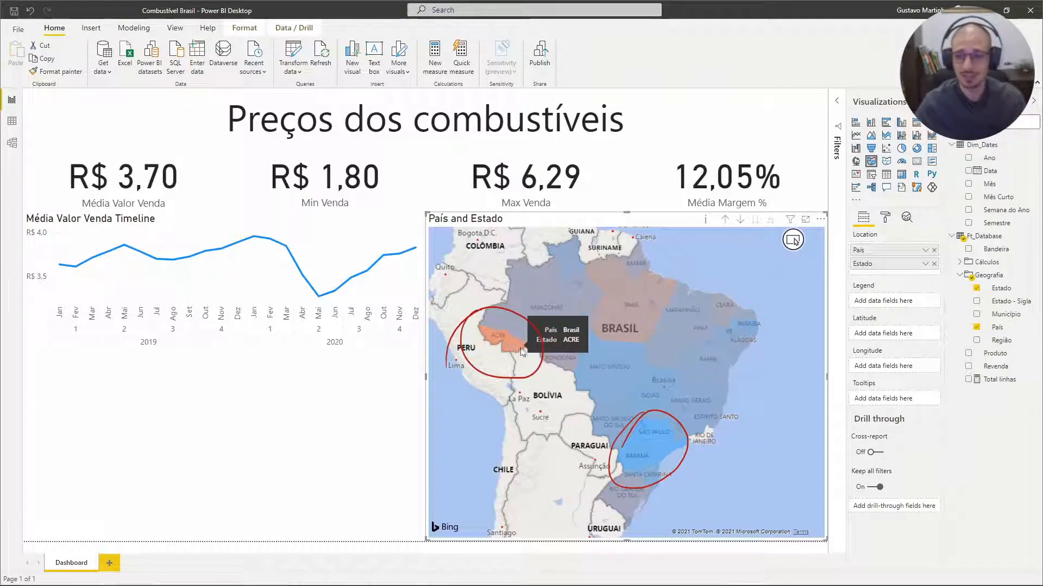
pyautogui.click(960, 274)
pyautogui.click(960, 261)
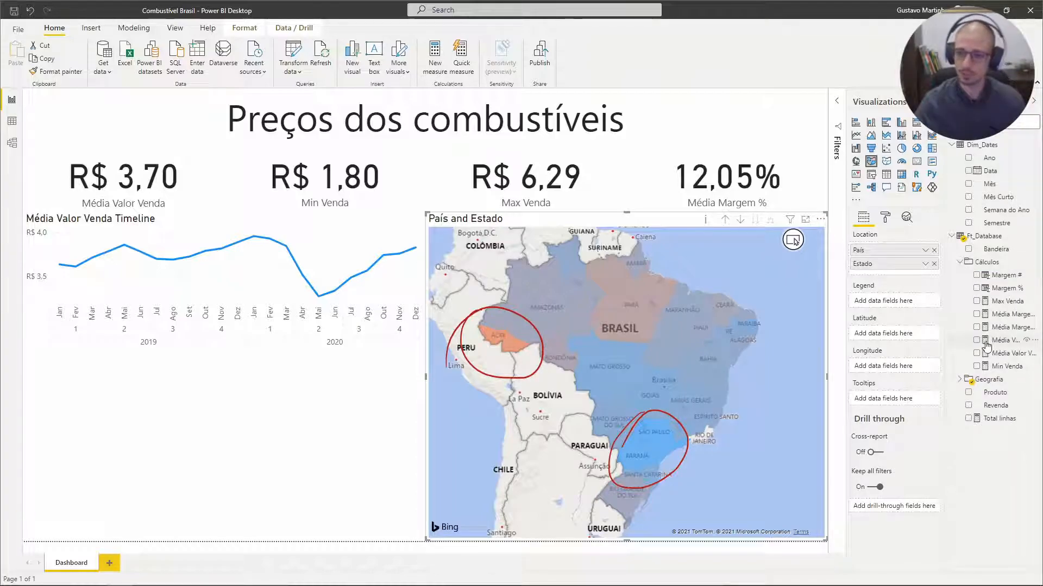
pyautogui.moveTo(946, 332); pyautogui.dragTo(905, 332)
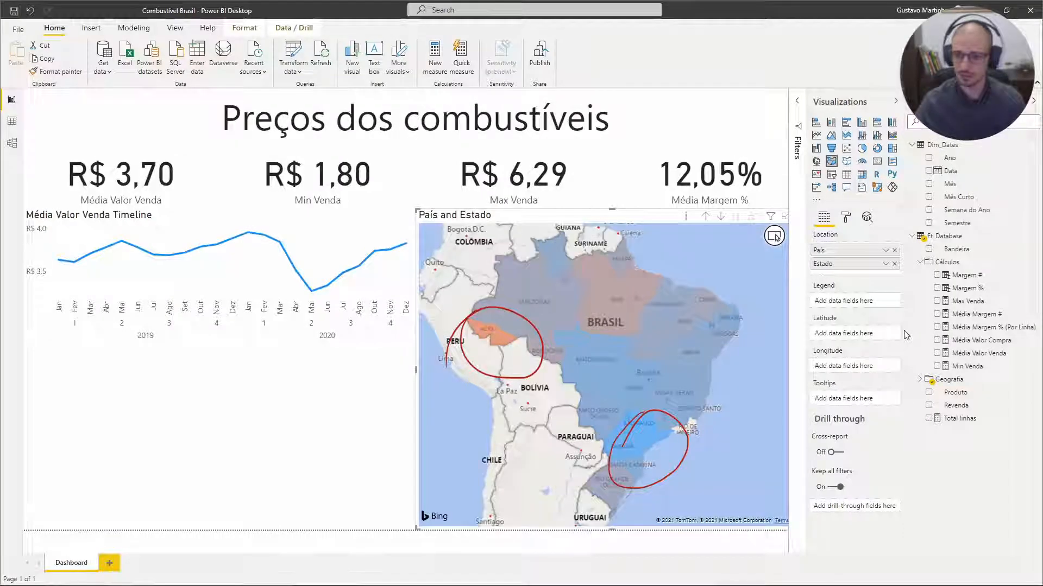
pyautogui.moveTo(974, 353); pyautogui.dragTo(862, 401)
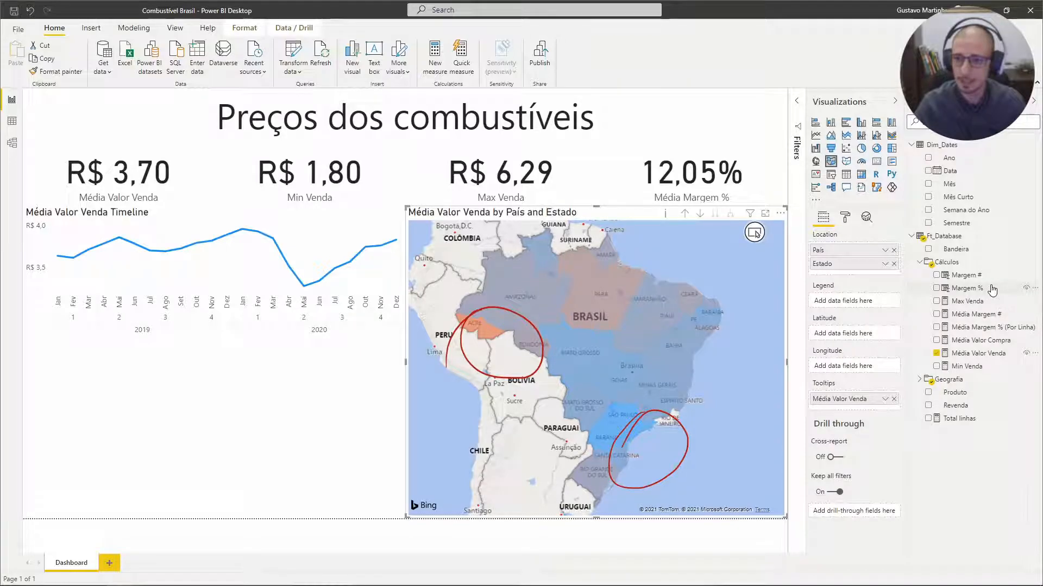
pyautogui.moveTo(979, 368); pyautogui.dragTo(864, 413)
pyautogui.moveTo(969, 302); pyautogui.dragTo(882, 418)
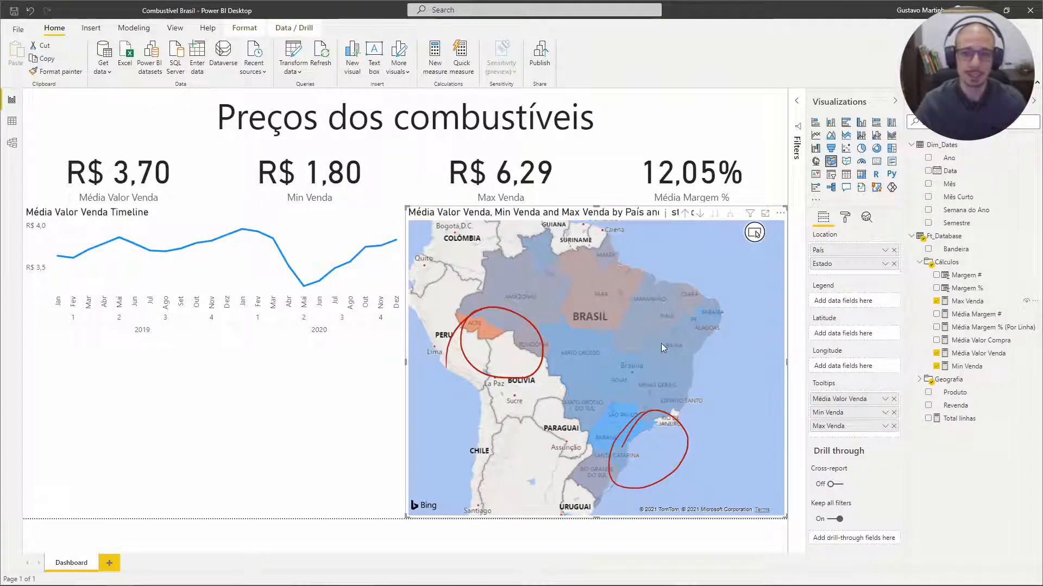
# Step: Add the Média Margem % (Por Linha) measure to the map's tooltips
pyautogui.moveTo(663, 341)
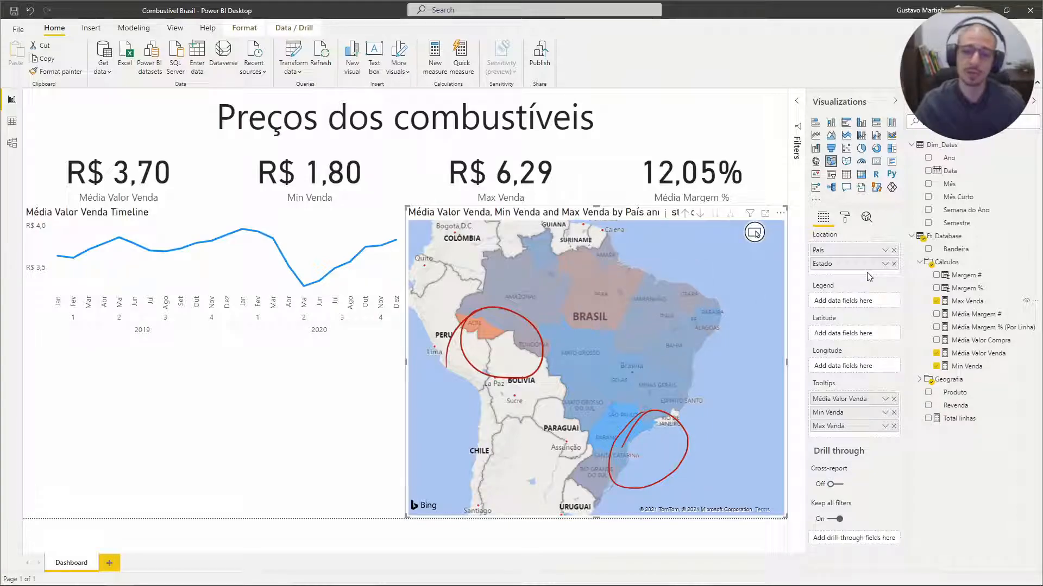
pyautogui.moveTo(485, 334)
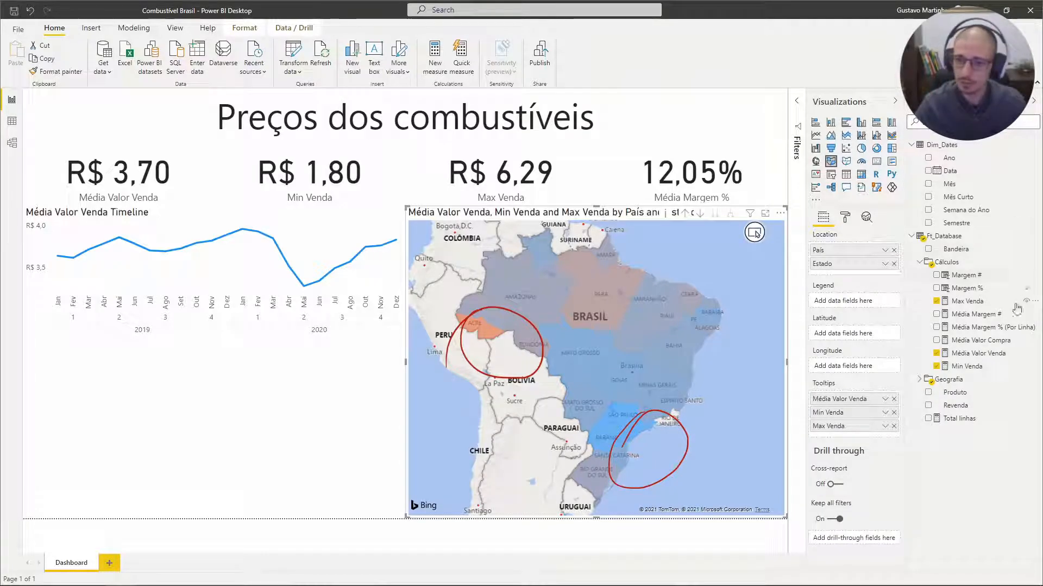
pyautogui.moveTo(968, 328); pyautogui.dragTo(895, 434)
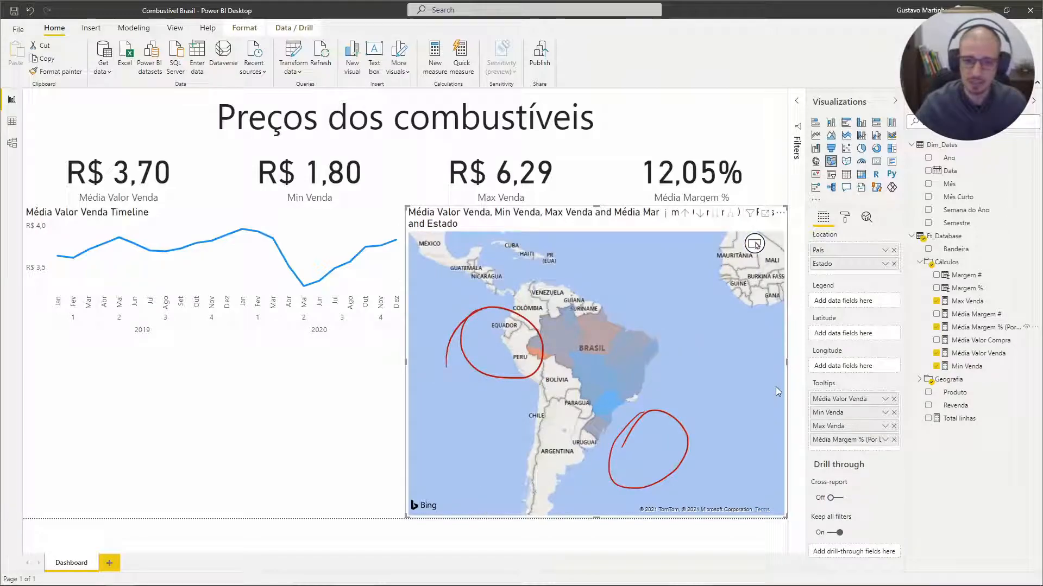
pyautogui.scroll(3, 642, 310)
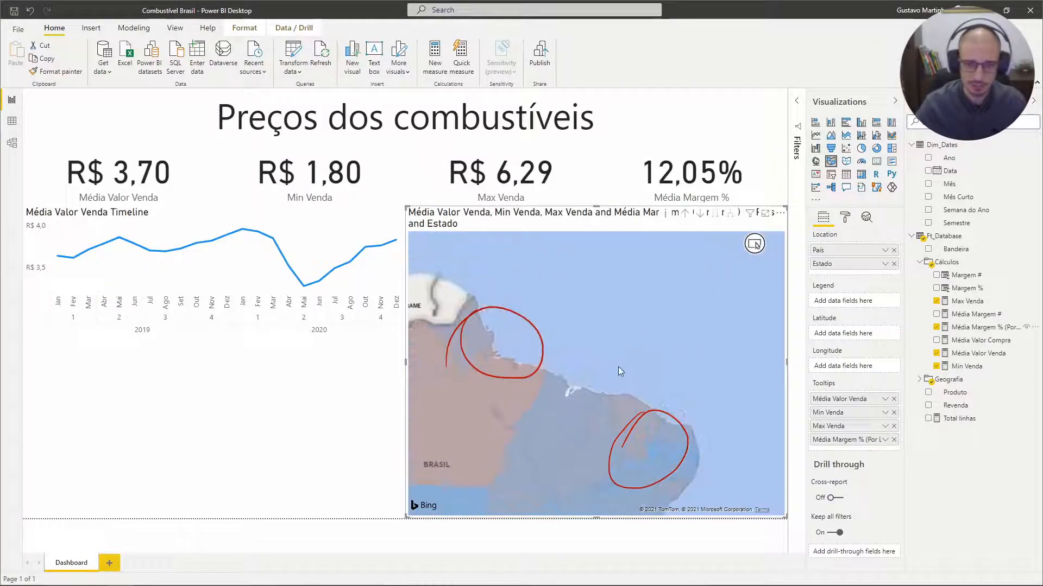
# Step: Center the map on Brazil and examine the tooltip details of individual states
pyautogui.click(748, 272)
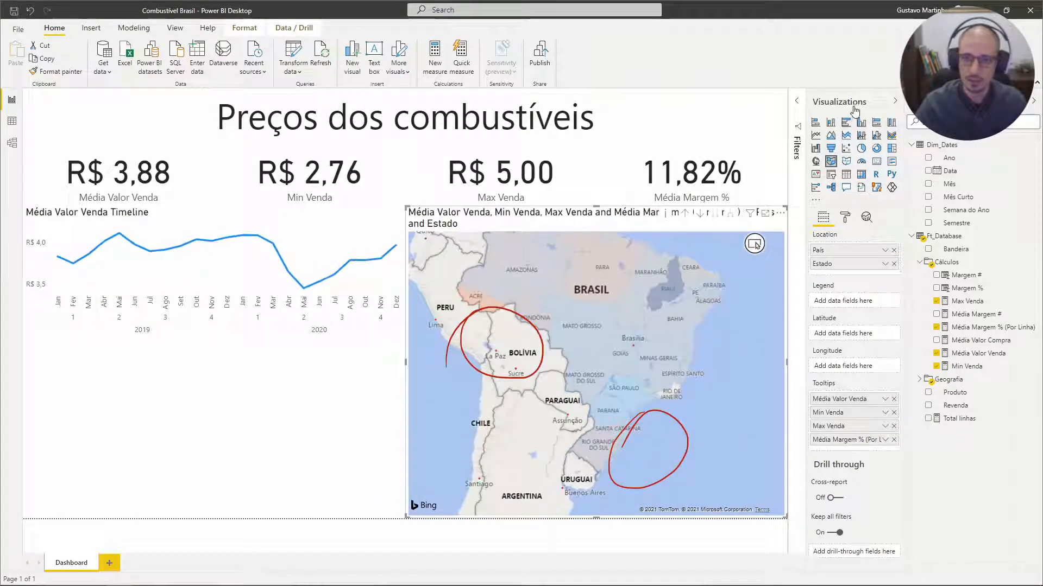
pyautogui.click(895, 101)
pyautogui.click(608, 389)
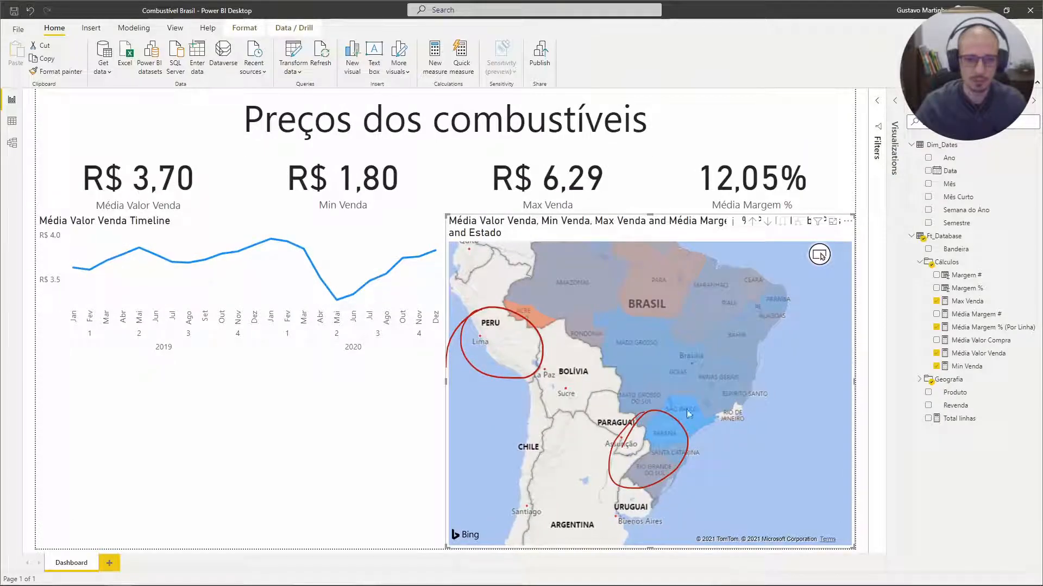
pyautogui.moveTo(749, 361); pyautogui.dragTo(734, 398)
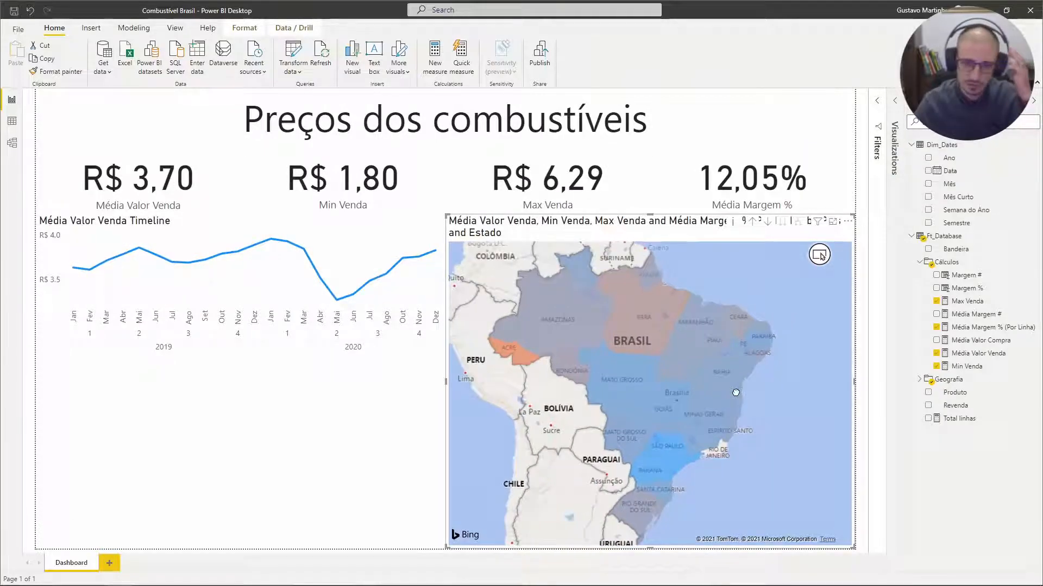
pyautogui.click(784, 396)
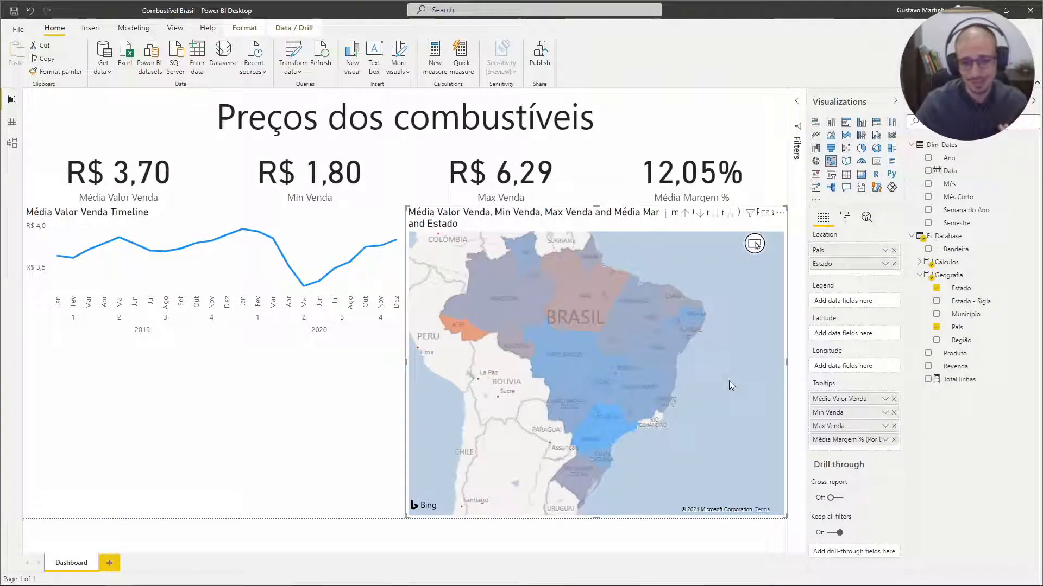
pyautogui.moveTo(671, 402)
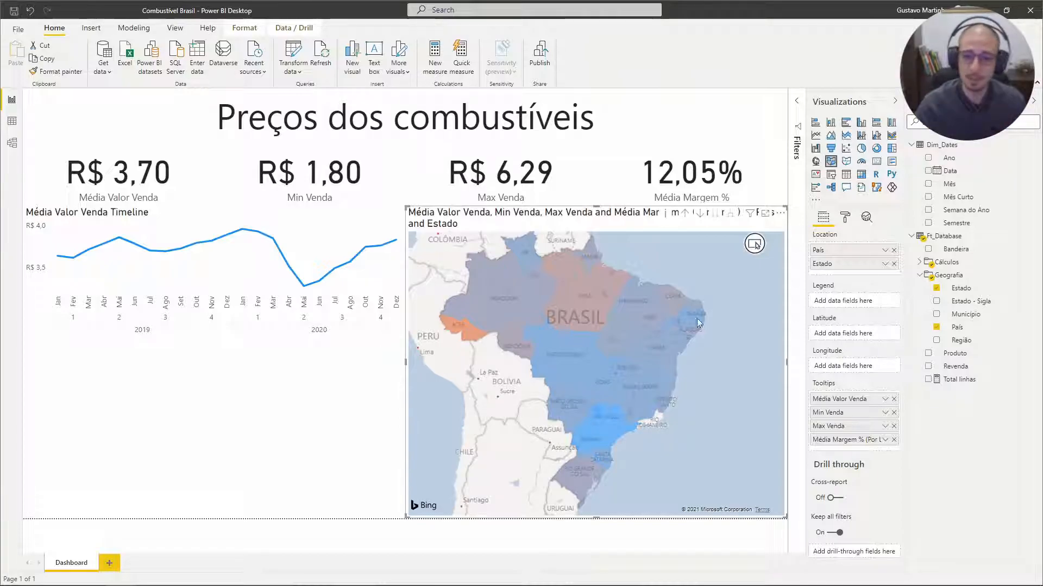
pyautogui.moveTo(639, 362)
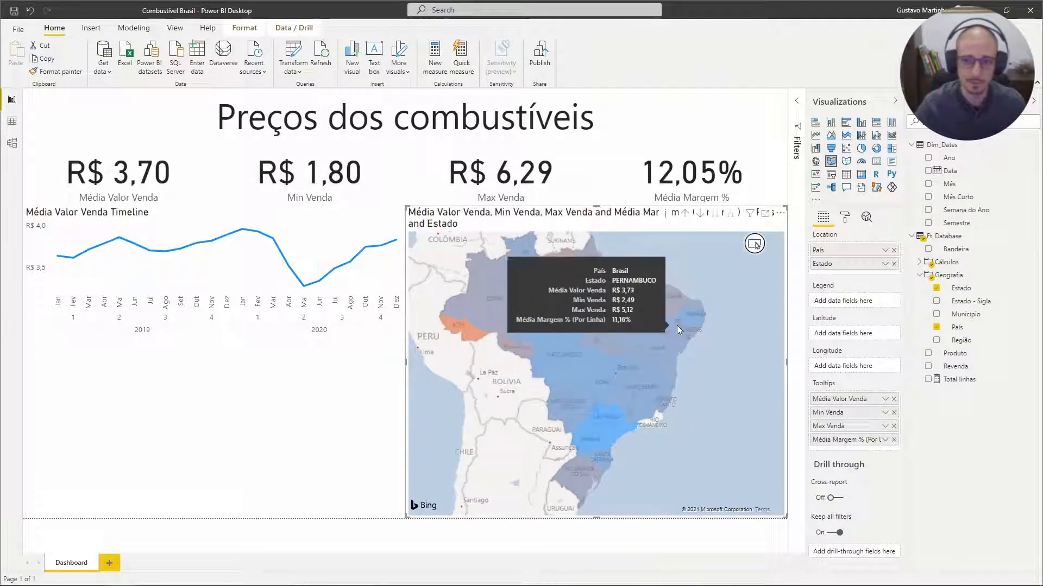
# Step: Rename the map's location fields País to Country and Estado to State for this visual
pyautogui.doubleClick(836, 255)
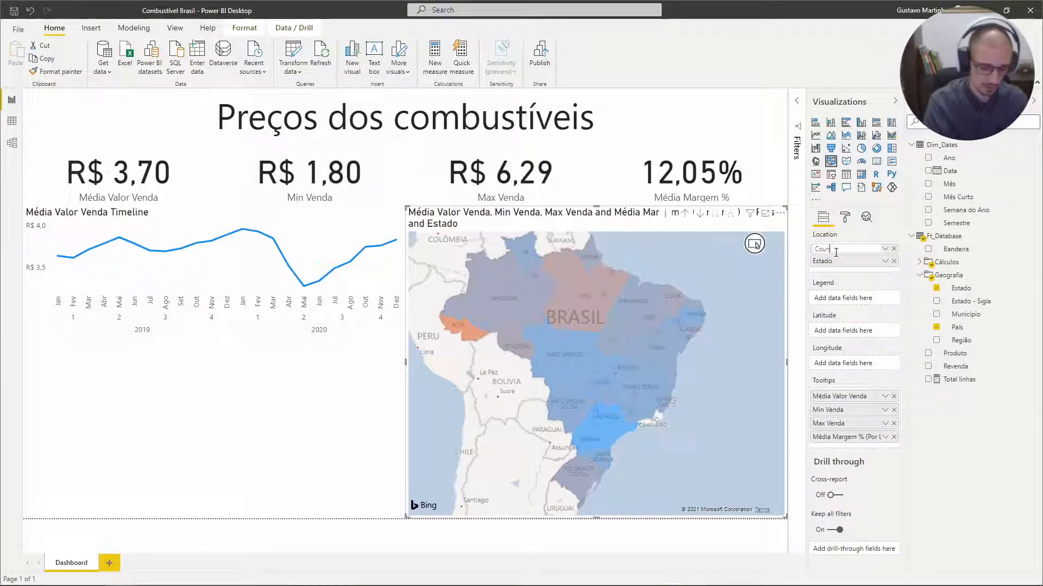
pyautogui.write('Country')
pyautogui.press('Return')
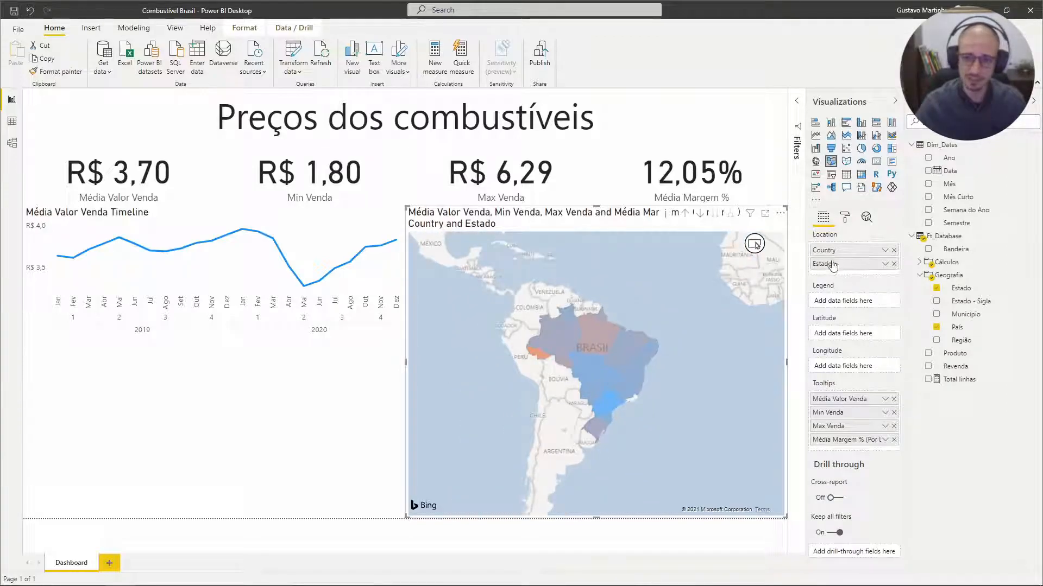
pyautogui.doubleClick(834, 269)
pyautogui.write('Stat')
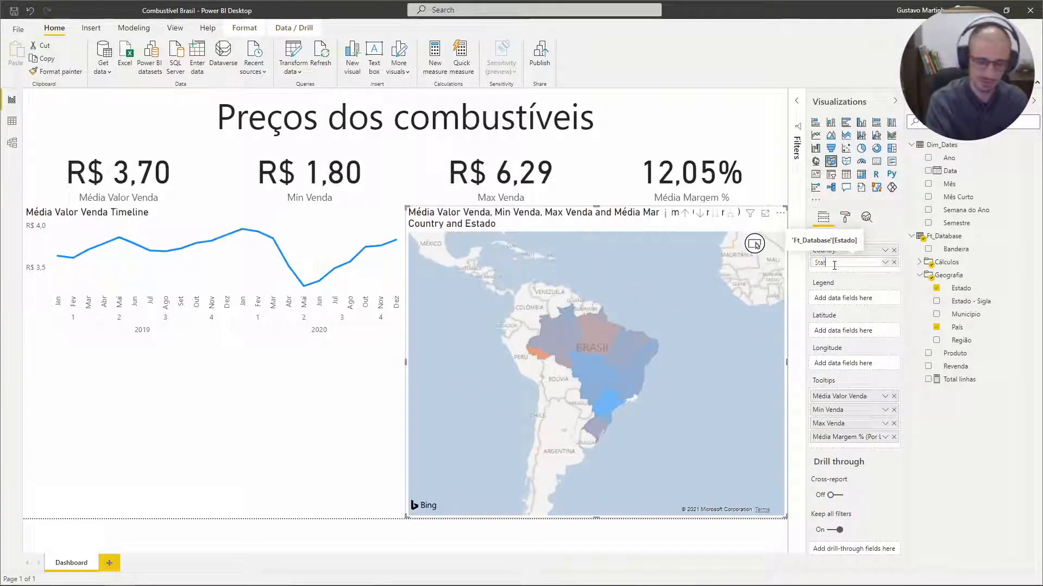
pyautogui.write('e')
pyautogui.press('Return')
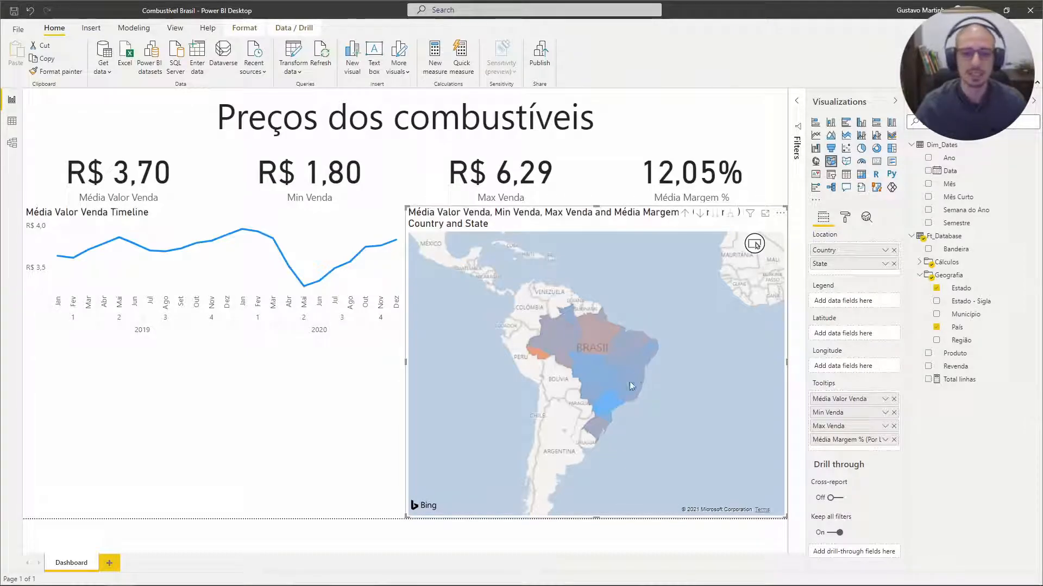
# Step: Inspect Rio de Janeiro's coloring and tooltip on the map
pyautogui.scroll(2, 656, 381)
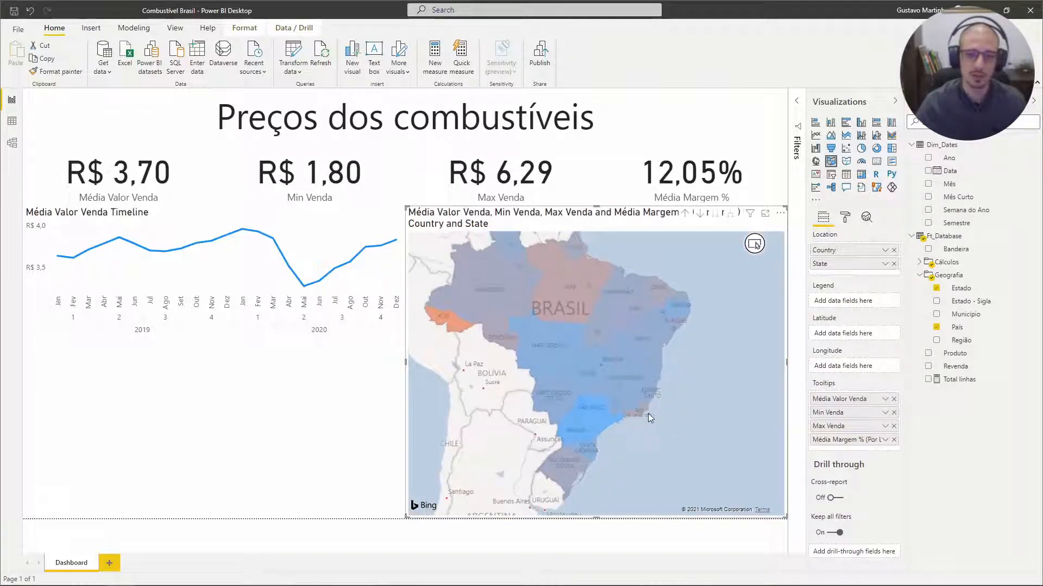
pyautogui.moveTo(642, 411)
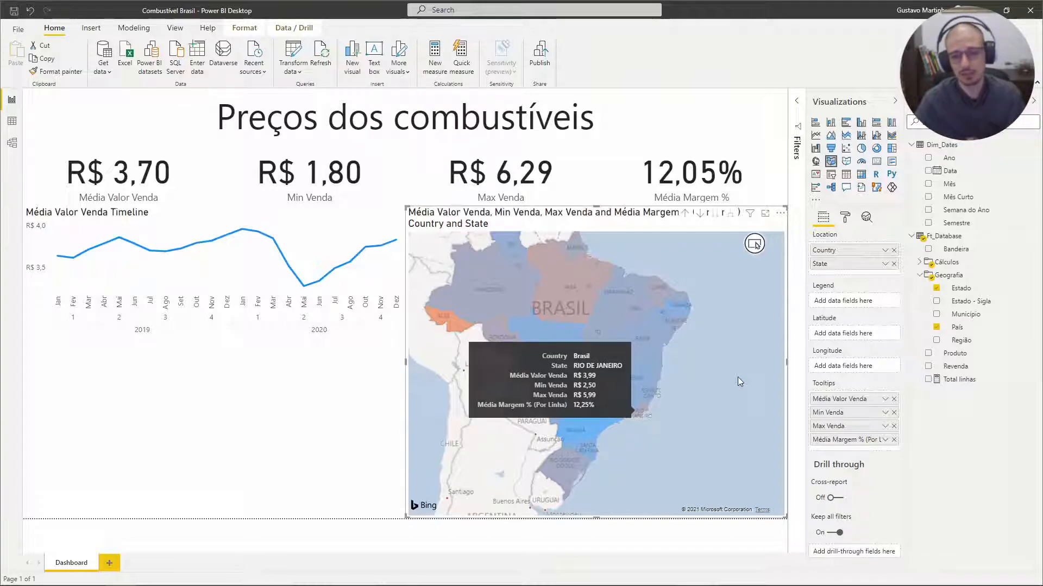
pyautogui.moveTo(737, 377); pyautogui.dragTo(750, 384)
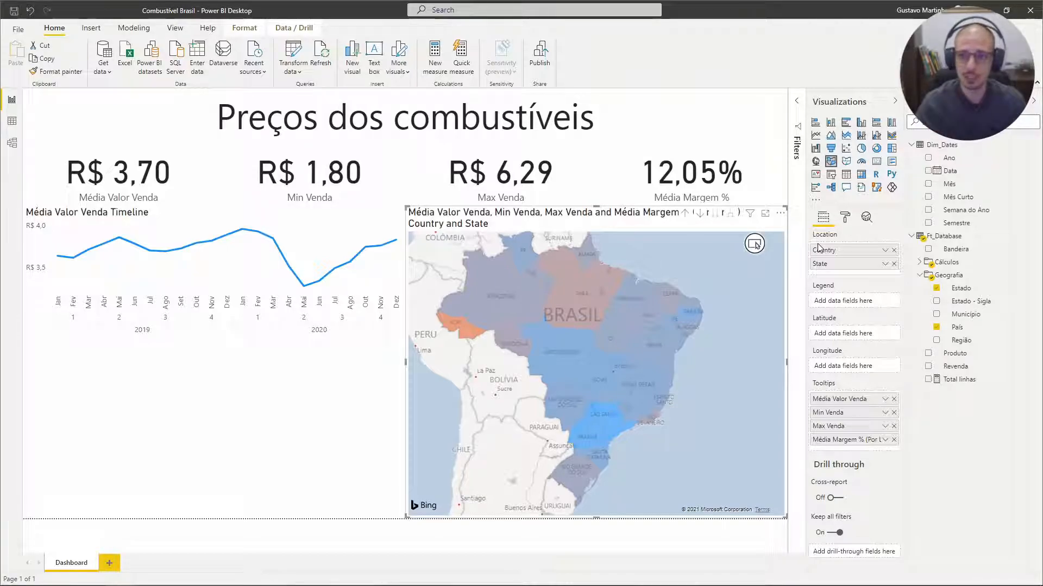
# Step: Change the map's title text to "Média Valor Venda por Estado"
pyautogui.click(1033, 101)
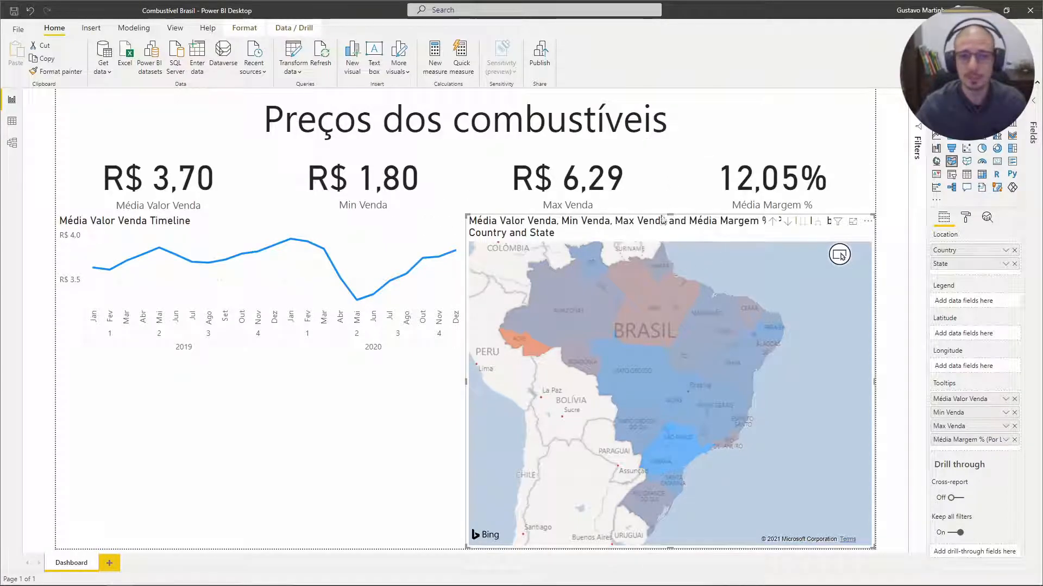
pyautogui.moveTo(602, 251)
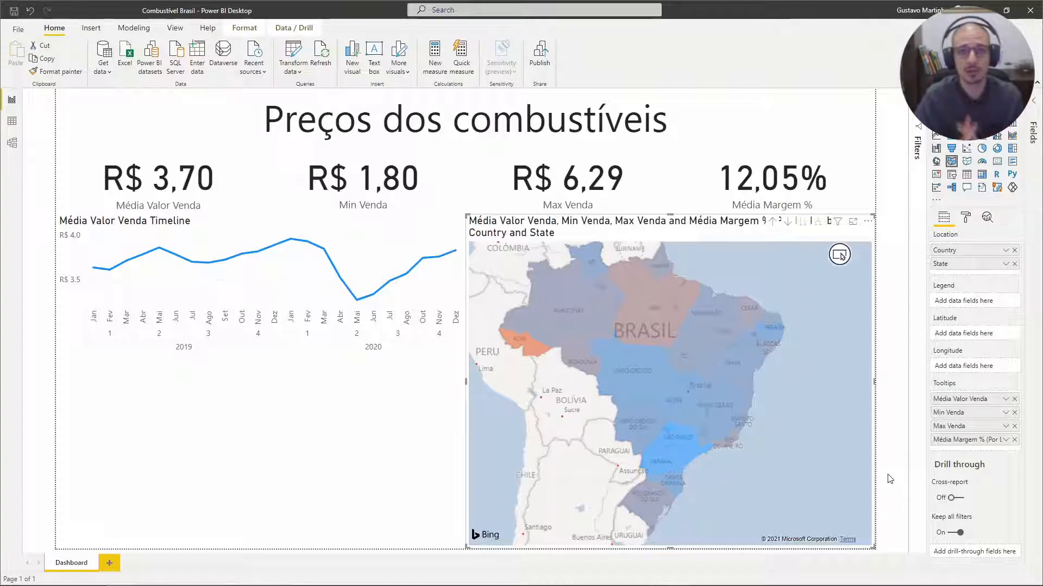
pyautogui.click(966, 218)
pyautogui.click(935, 339)
pyautogui.hotkey('ctrl', 'a')
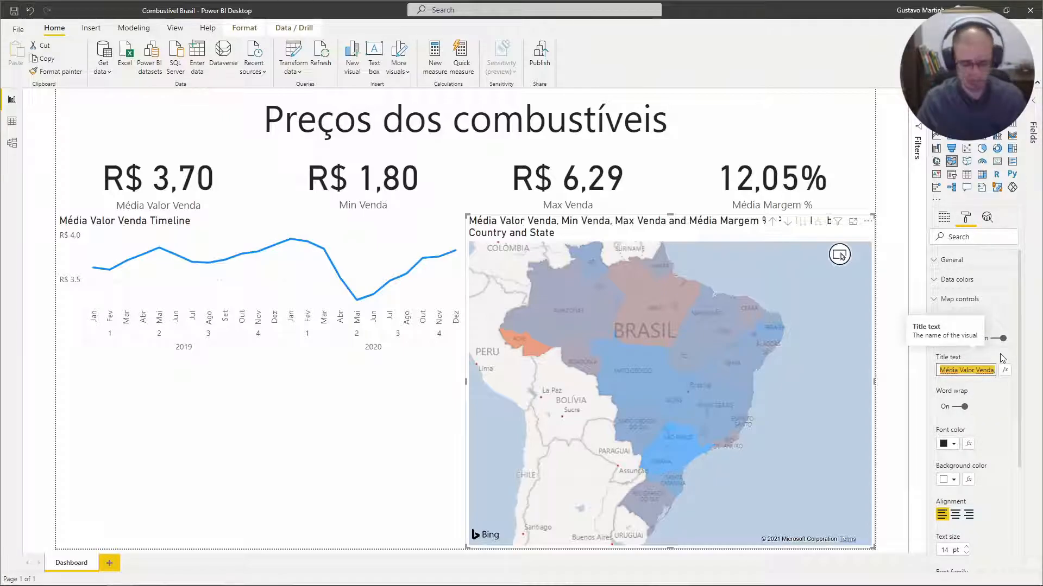
pyautogui.write('alor')
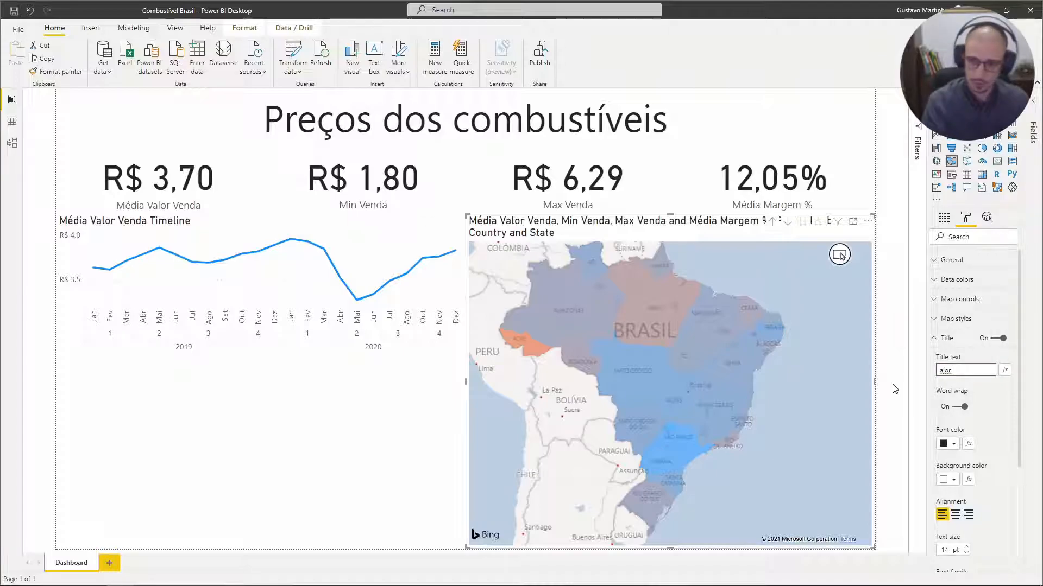
pyautogui.press('Home')
pyautogui.write('V')
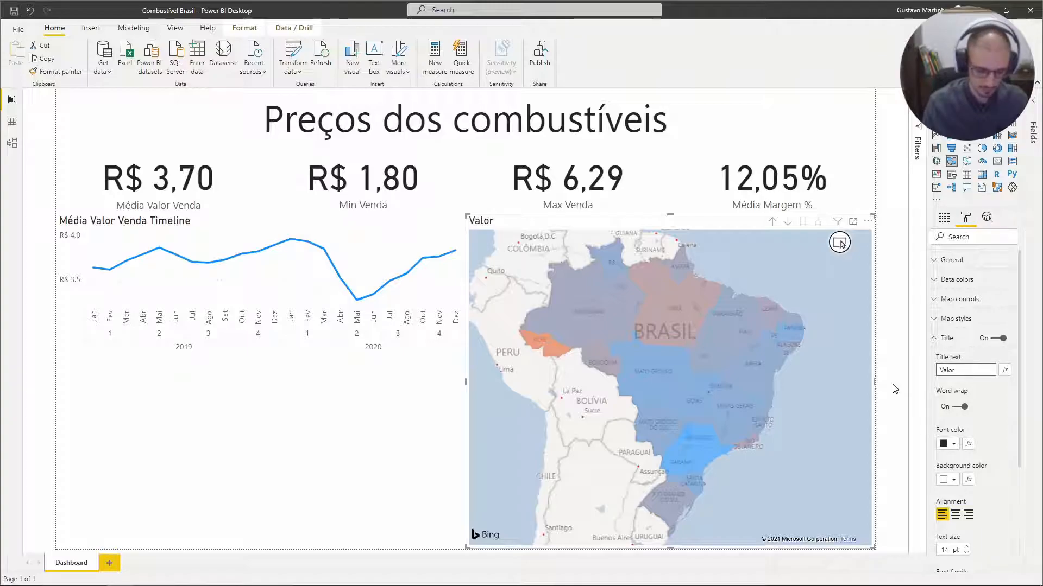
pyautogui.write('Venda')
pyautogui.press('Return')
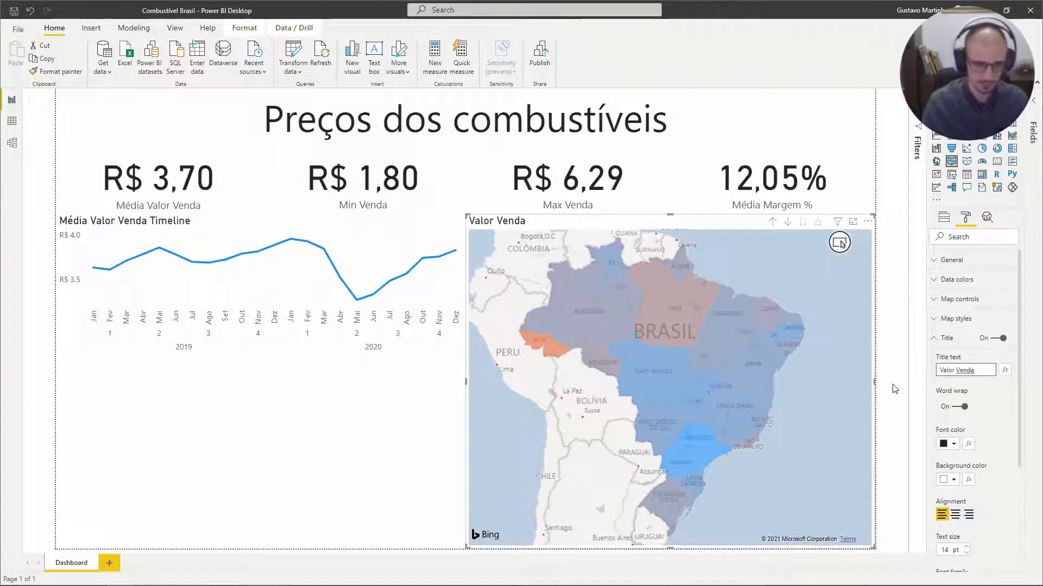
pyautogui.write('Média')
pyautogui.press('Return')
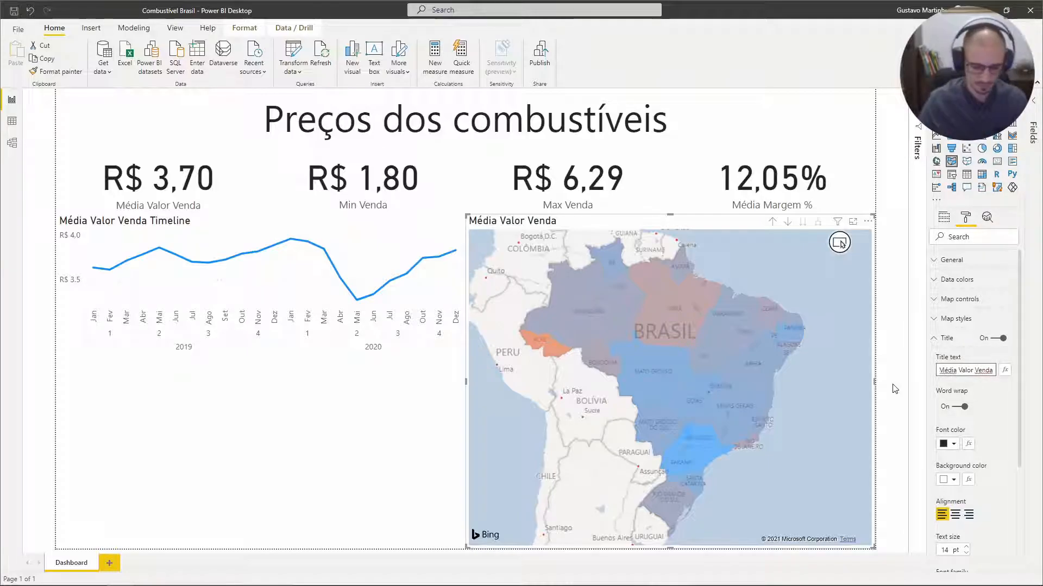
pyautogui.write('por Estado')
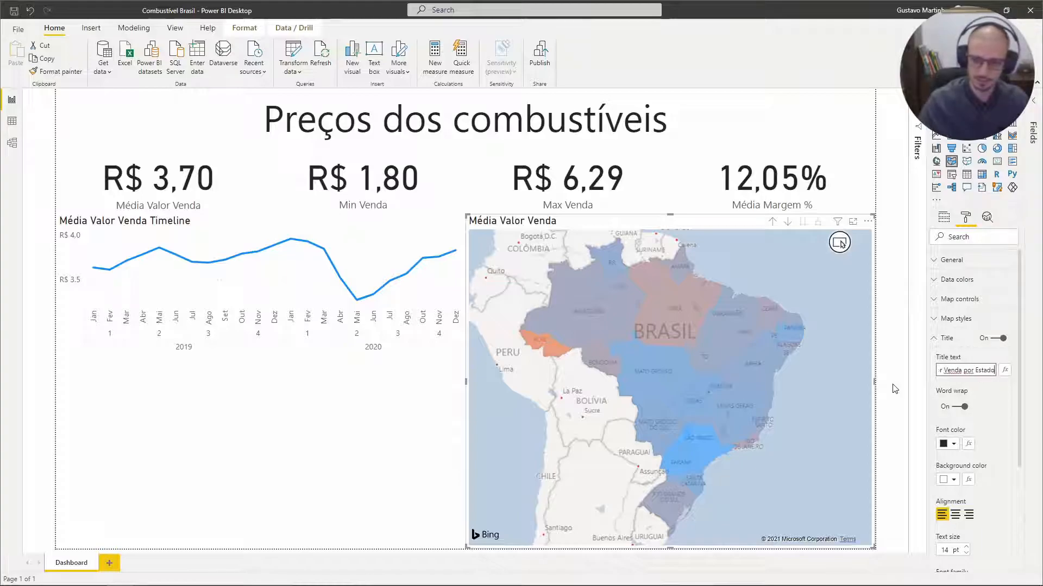
pyautogui.press('Return')
# Step: Append the color explanation "(Azul = Menor valor ; Laranja = Maior valor)" to the map's title
pyautogui.write('()')
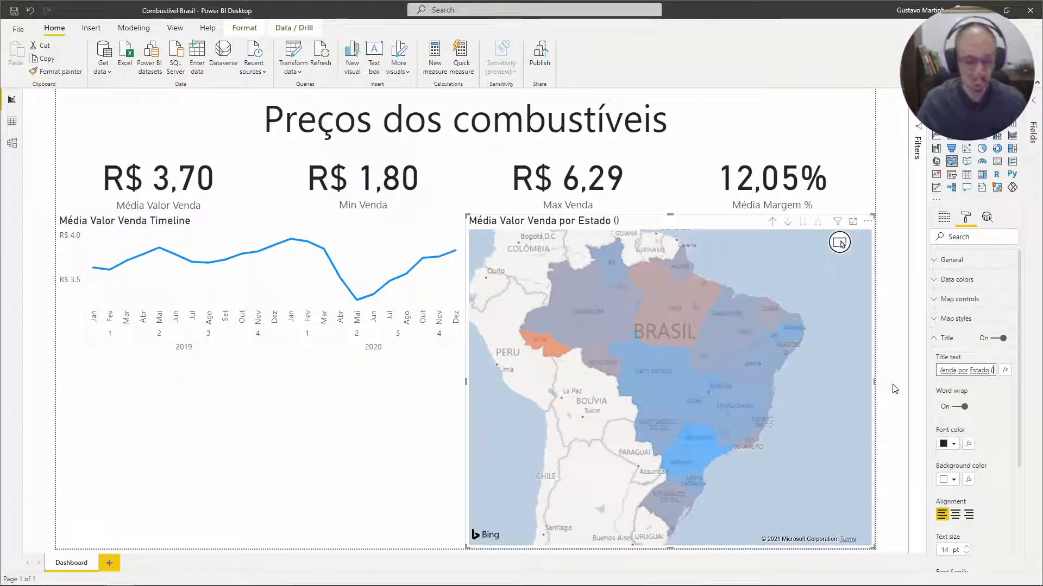
pyautogui.press('Left')
pyautogui.write('Azul = ')
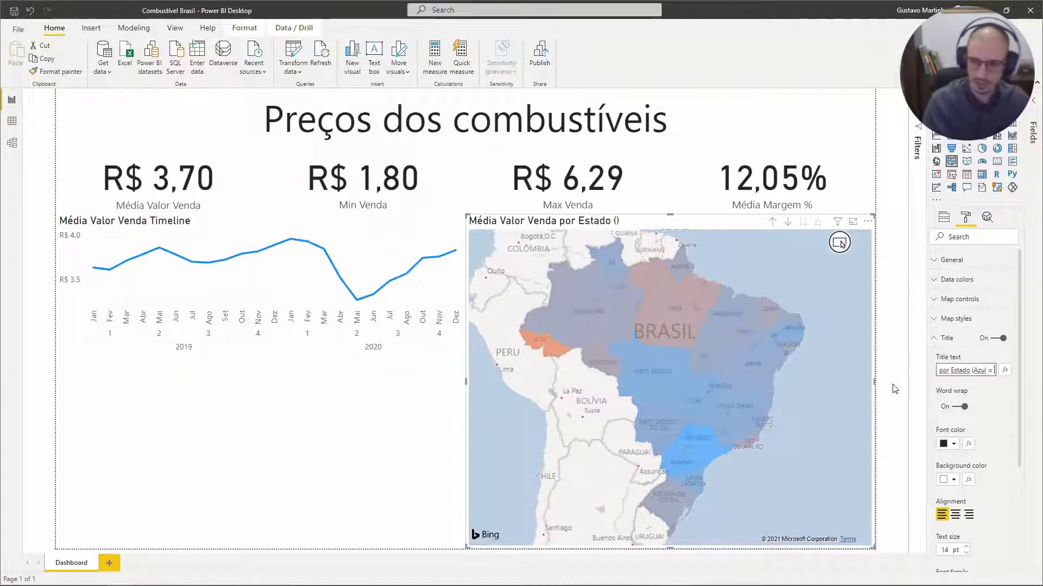
pyautogui.write('Mais ')
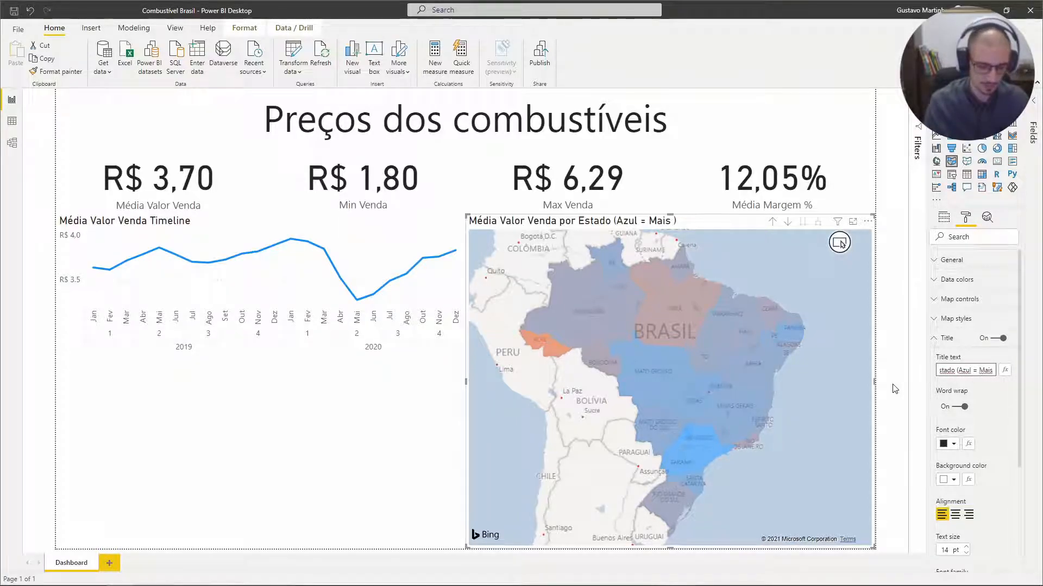
pyautogui.write('Menorvalor')
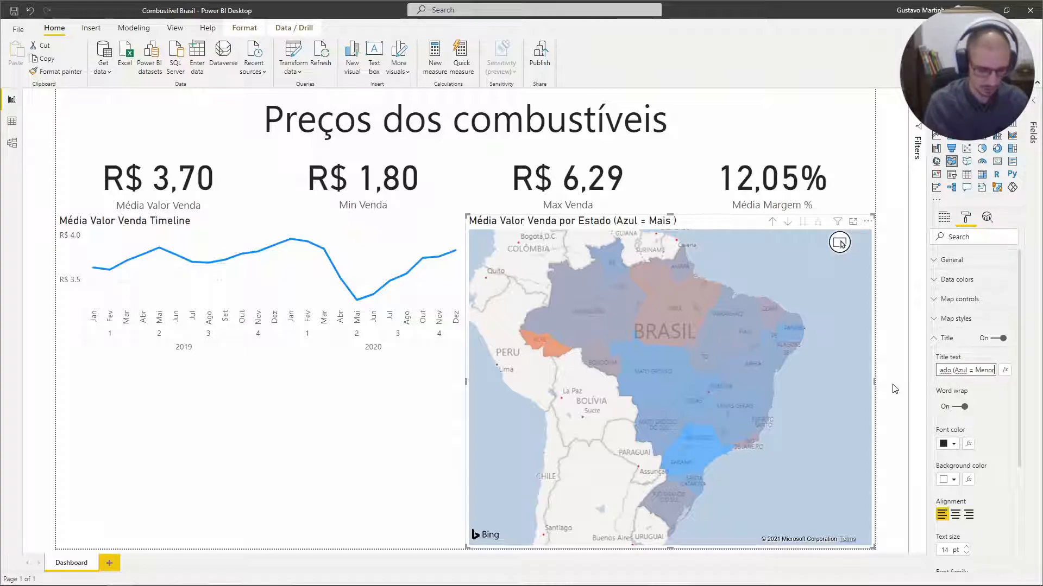
pyautogui.write(' :')
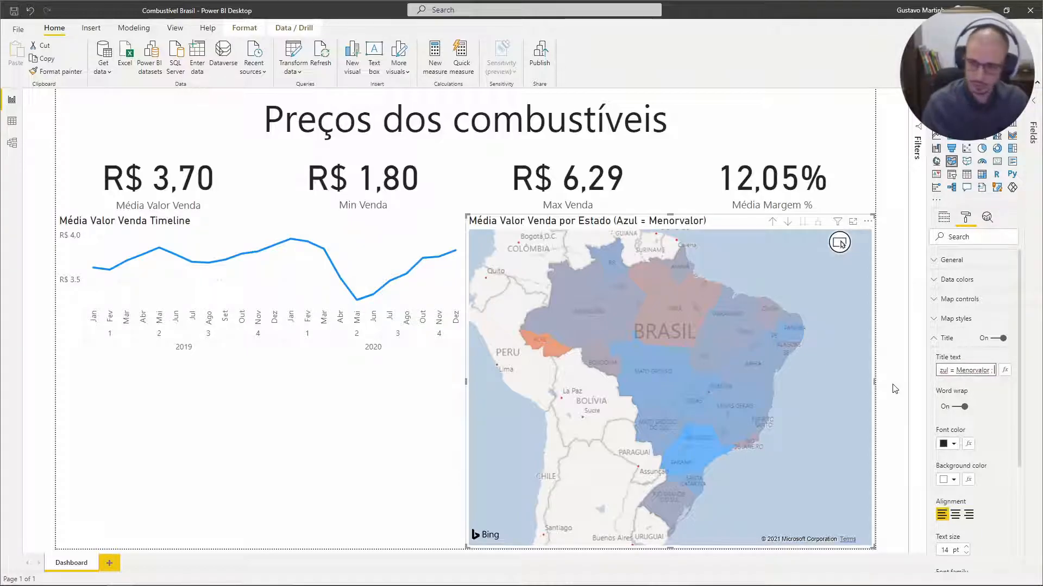
pyautogui.press('Left')
pyautogui.press('Left')
pyautogui.press('Left')
pyautogui.press('Left')
pyautogui.press('Left')
pyautogui.press('End')
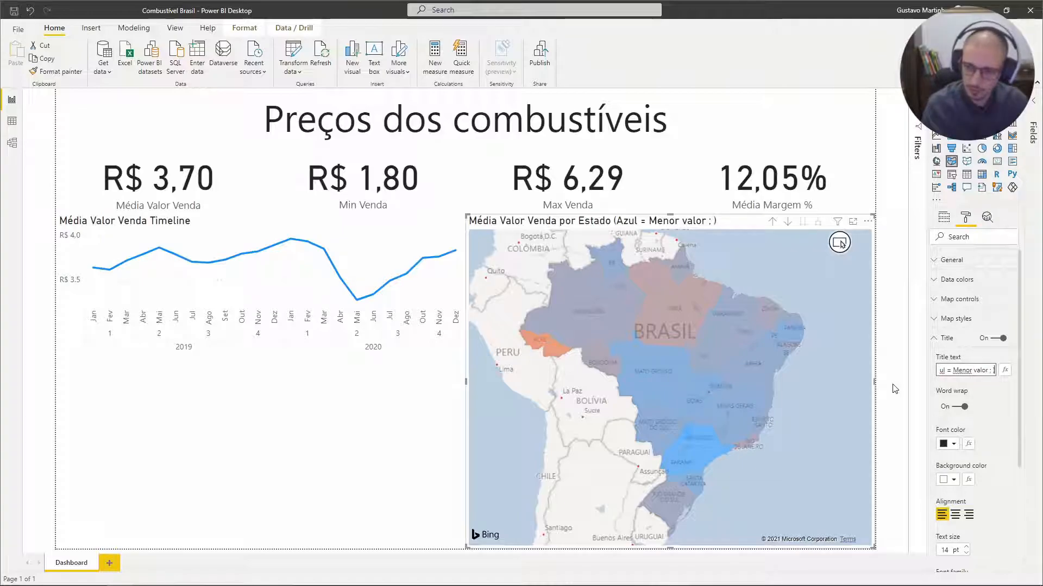
pyautogui.write('La')
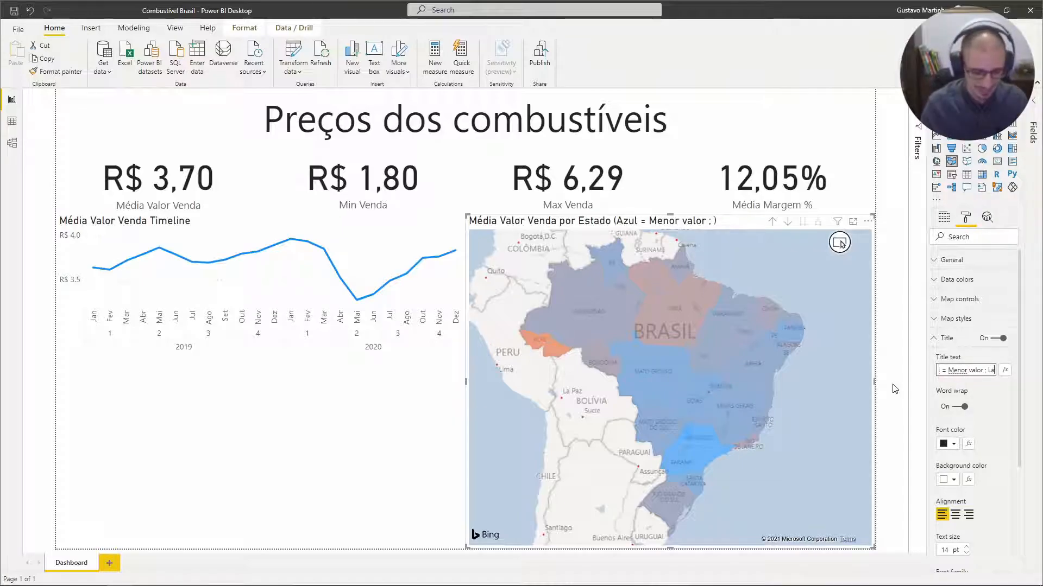
pyautogui.write('ranja = Maior valor)')
# Step: Deselect the map and collapse the visualization settings to give the report page more room
pyautogui.click(348, 456)
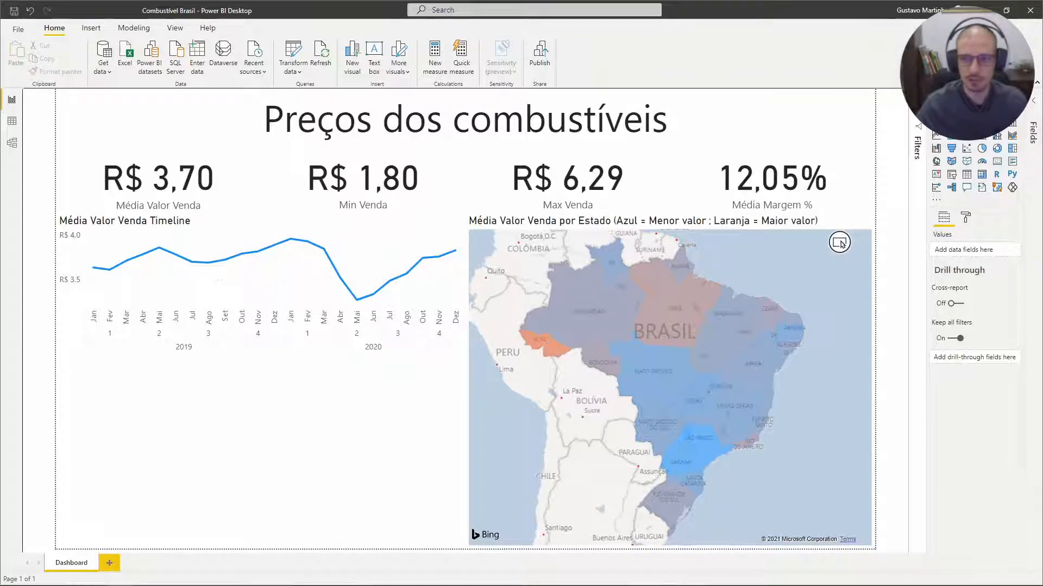
pyautogui.click(1014, 100)
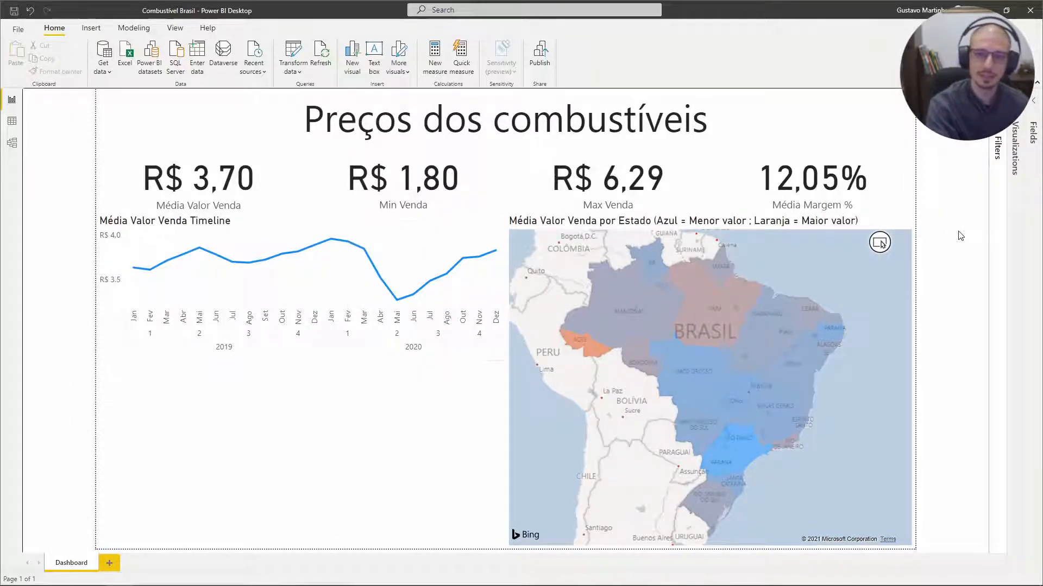
pyautogui.moveTo(477, 219); pyautogui.dragTo(508, 218)
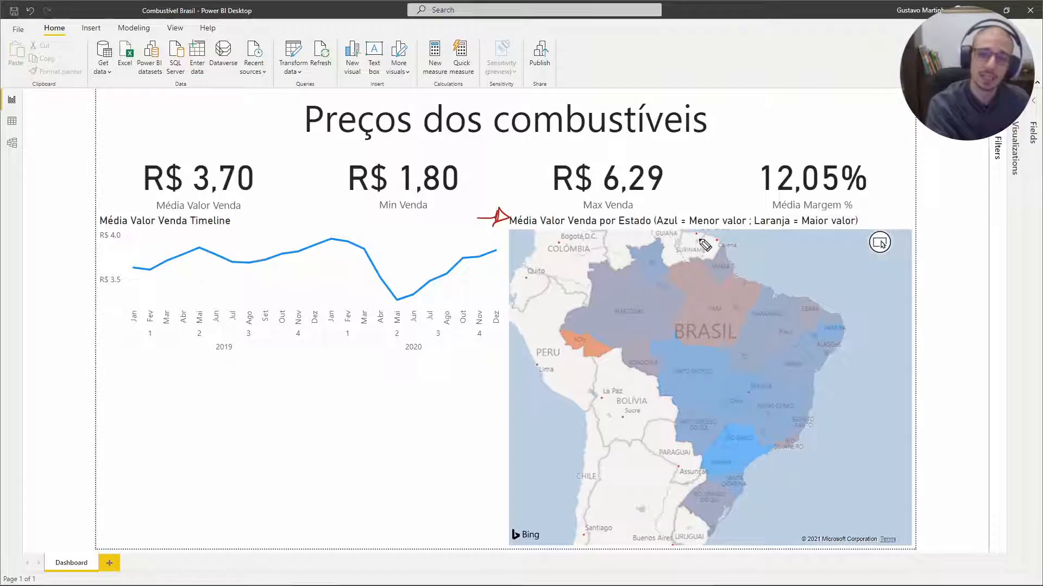
pyautogui.moveTo(655, 227); pyautogui.dragTo(670, 227)
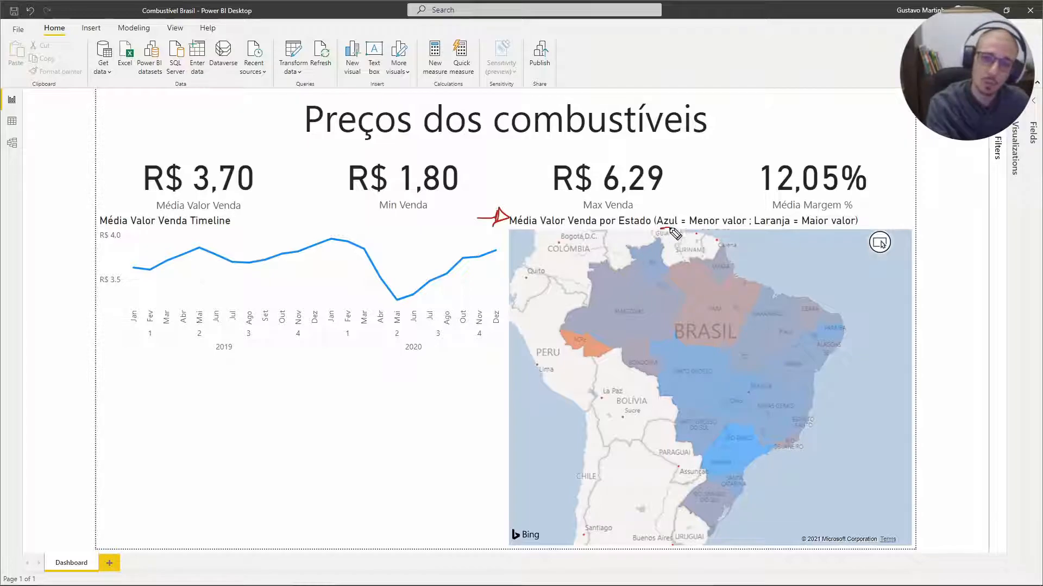
pyautogui.moveTo(745, 232); pyautogui.dragTo(797, 230)
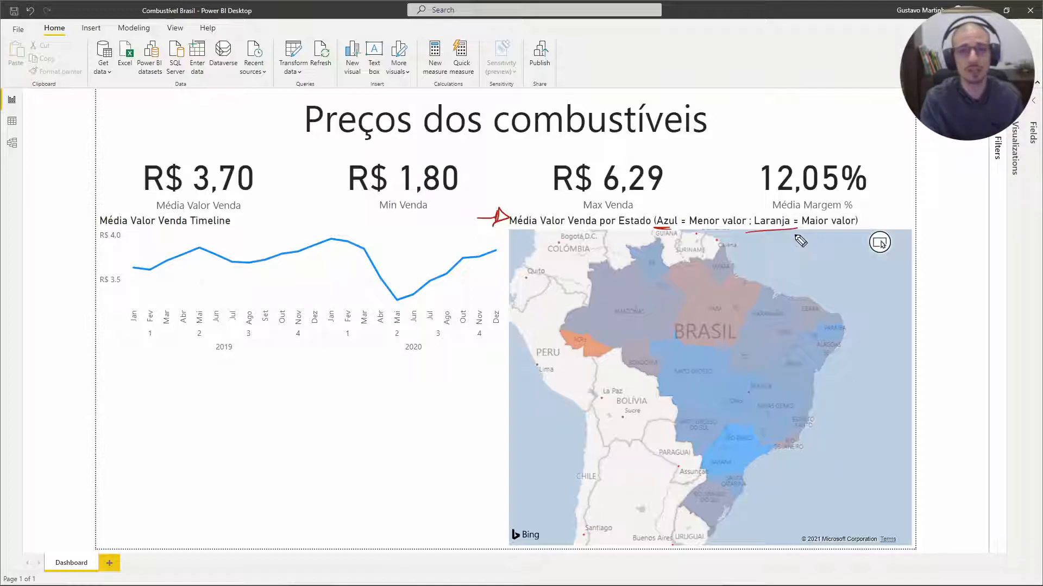
pyautogui.moveTo(805, 506)
pyautogui.mouseDown()
pyautogui.moveTo(805, 522)
pyautogui.moveTo(889, 501)
pyautogui.moveTo(851, 526)
pyautogui.mouseUp()
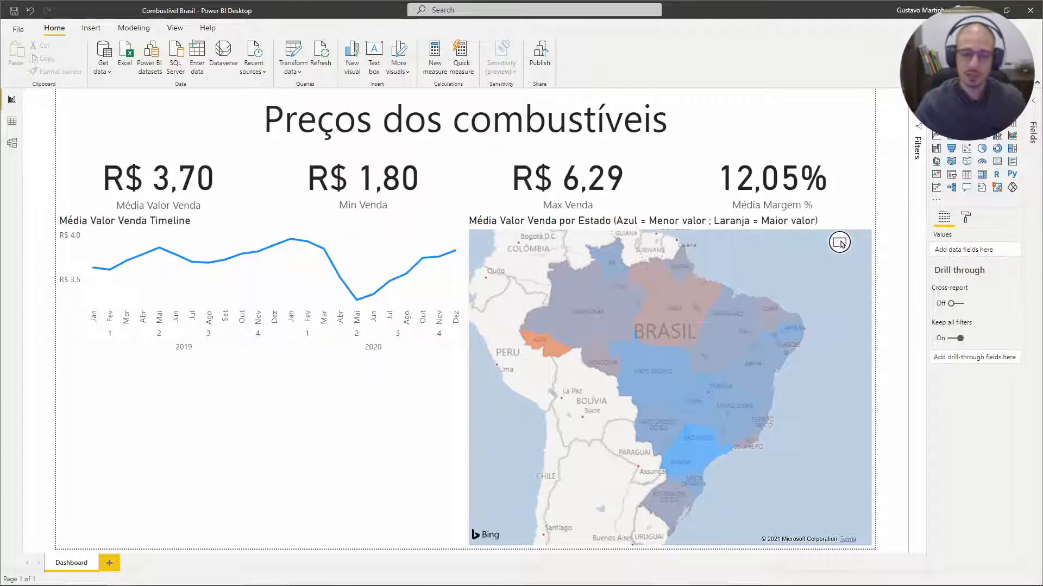
pyautogui.click(1014, 100)
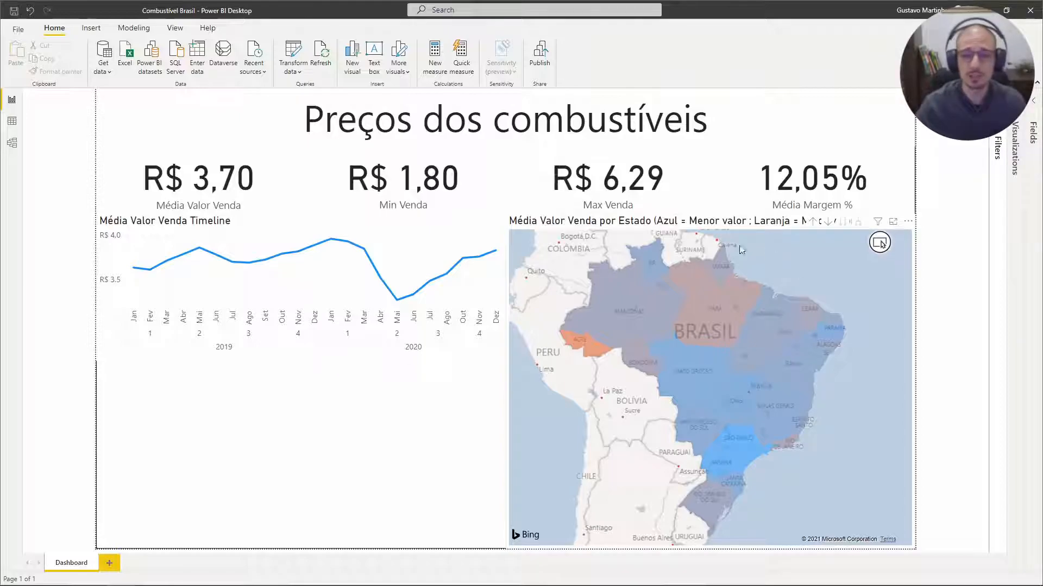
pyautogui.moveTo(728, 348)
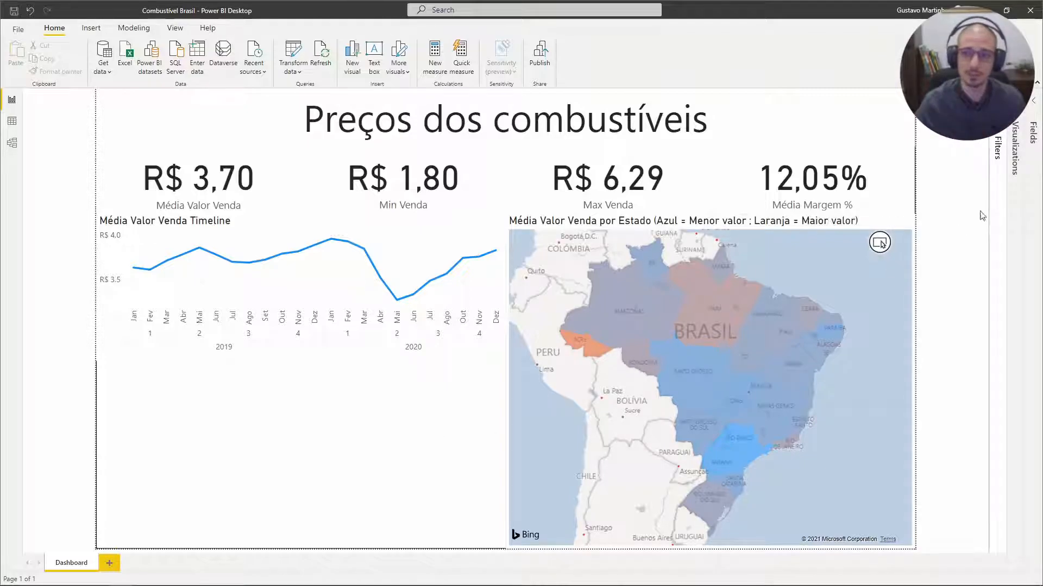
# Step: Add an empty pie chart in the blank area below the timeline chart
pyautogui.click(1015, 152)
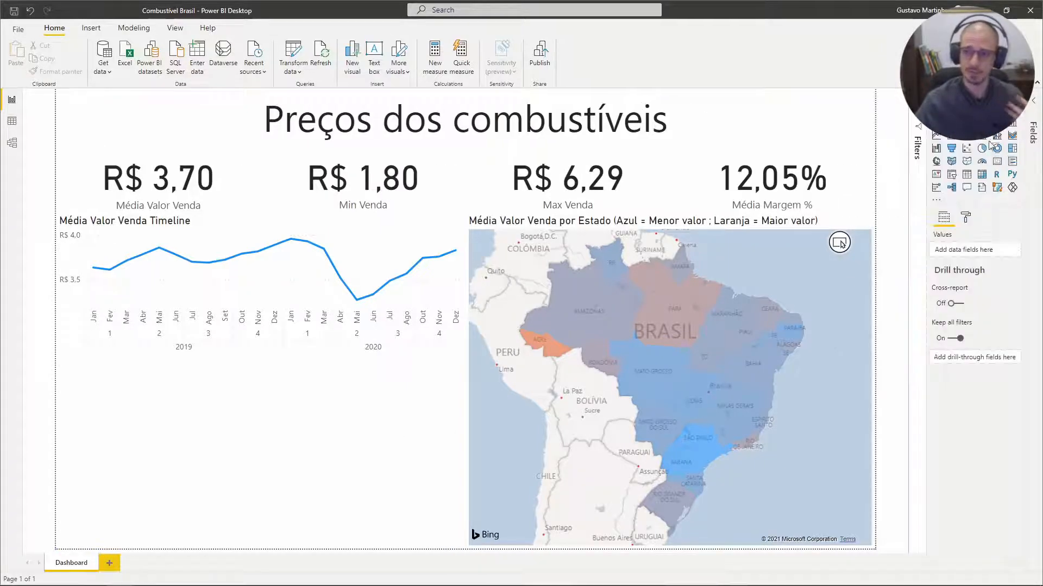
pyautogui.click(1037, 130)
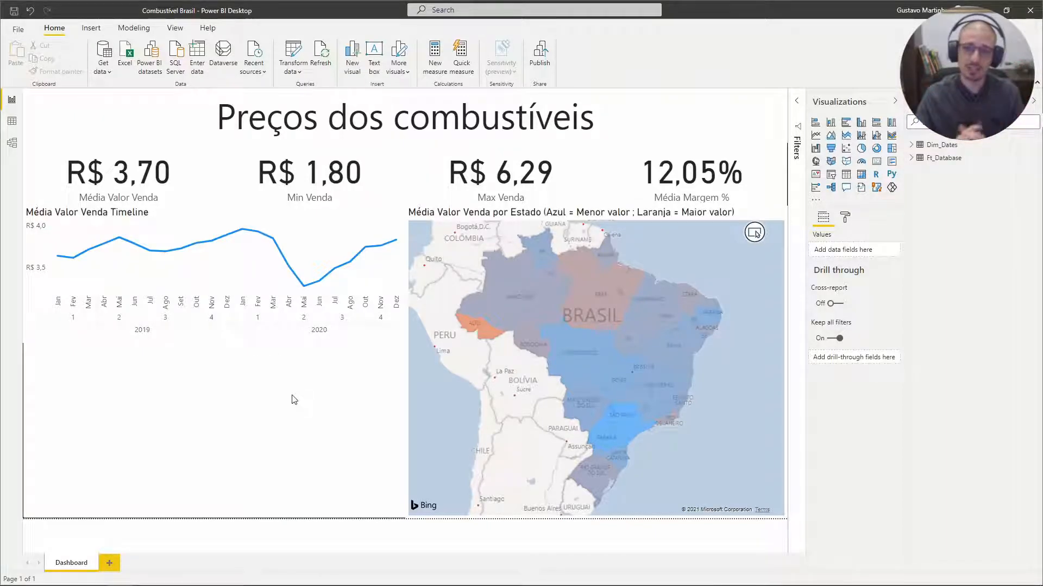
pyautogui.click(861, 148)
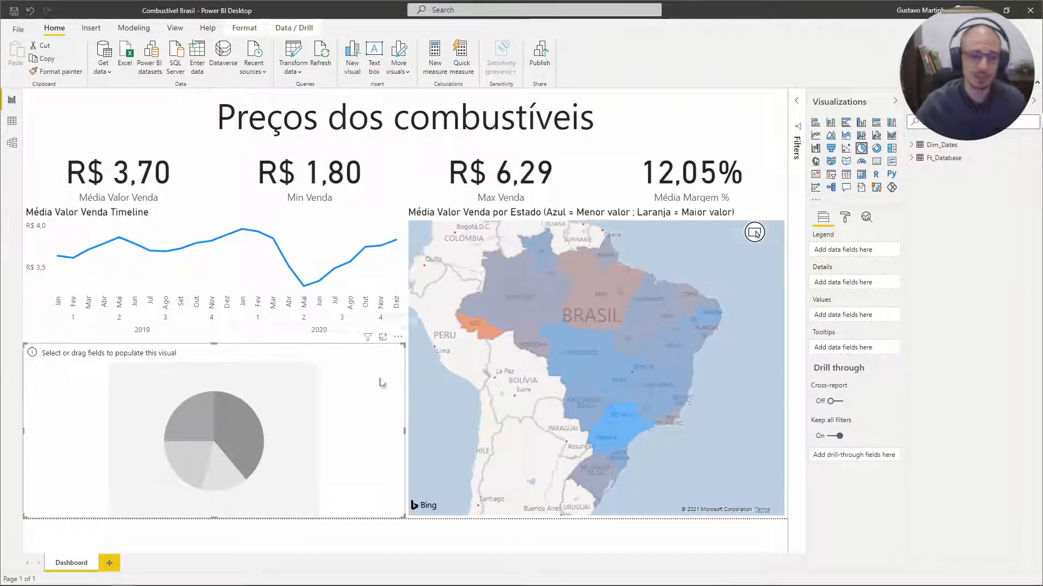
# Step: Use Média Valor Venda as the pie chart's values and Região as its legend
pyautogui.click(912, 158)
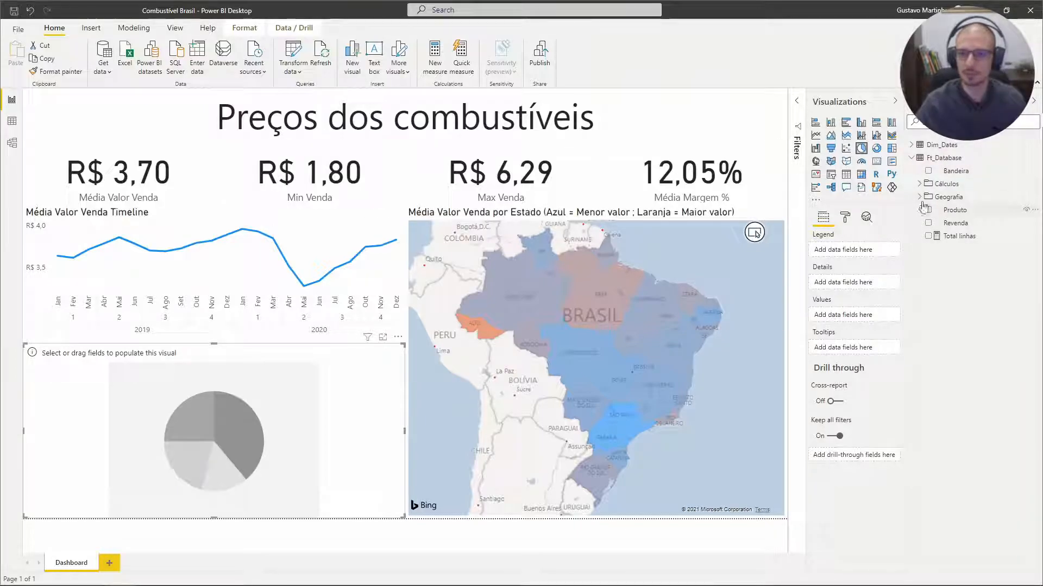
pyautogui.click(919, 184)
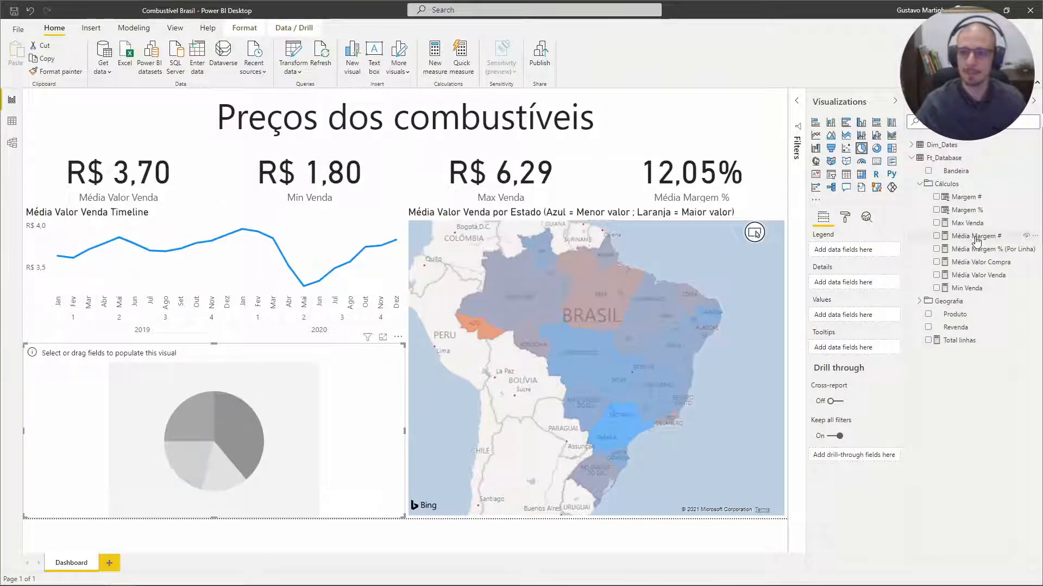
pyautogui.moveTo(977, 275); pyautogui.dragTo(860, 320)
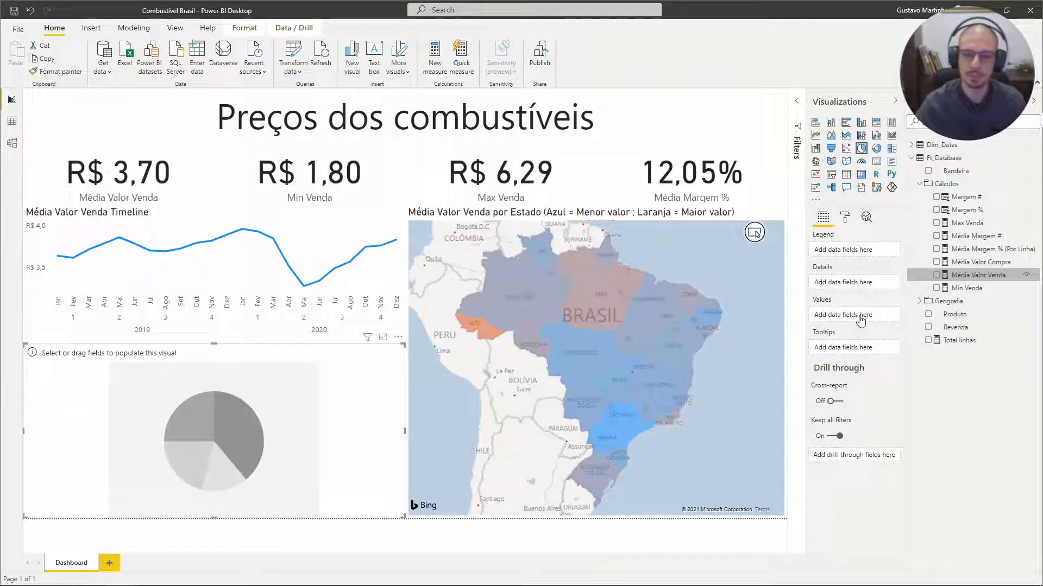
pyautogui.click(919, 302)
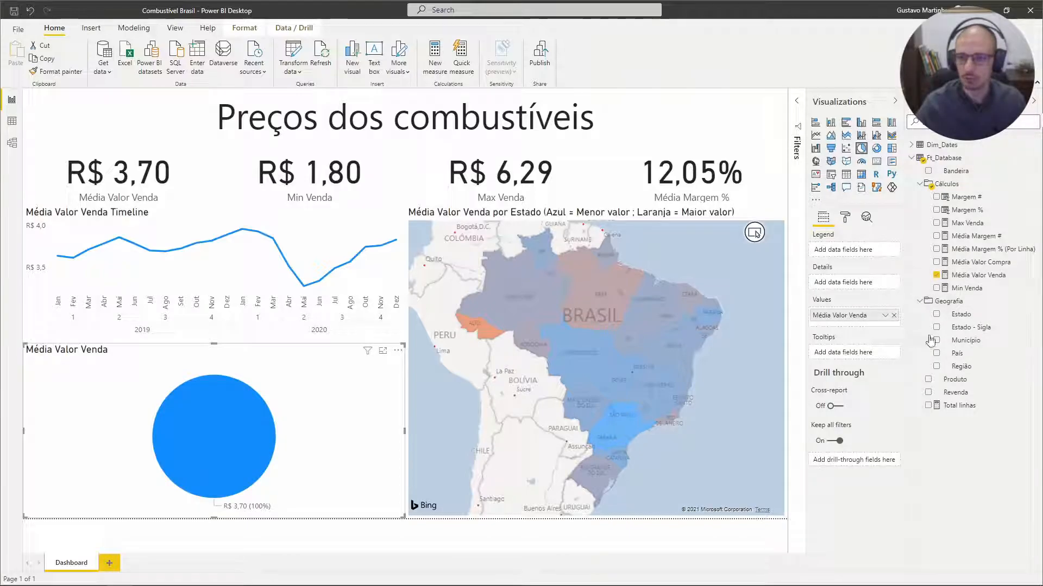
pyautogui.moveTo(969, 372); pyautogui.dragTo(858, 252)
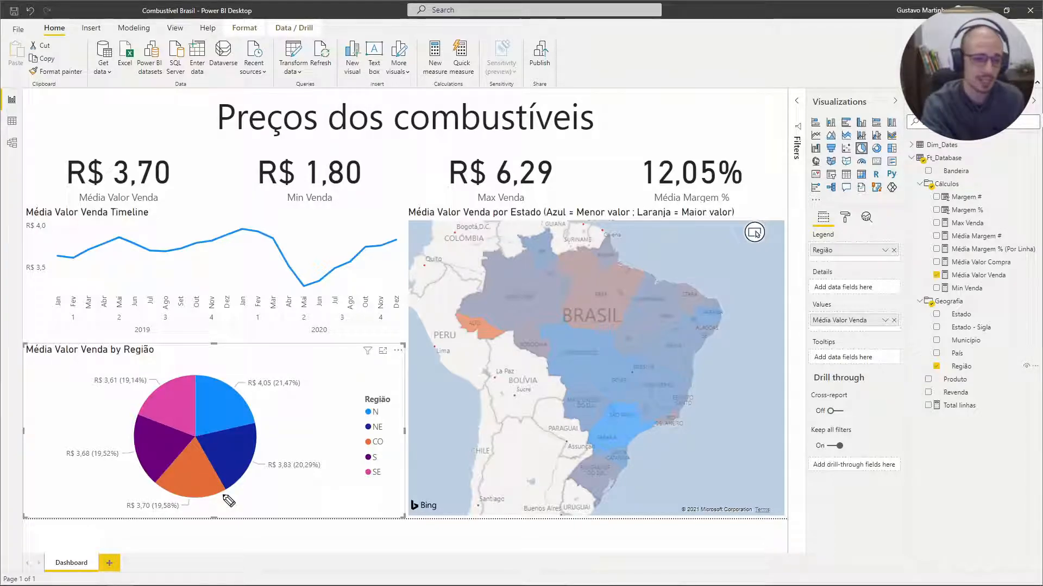
# Step: Compare the average sale price of each region in the pie chart
pyautogui.moveTo(257, 390); pyautogui.dragTo(271, 389)
pyautogui.moveTo(278, 471); pyautogui.dragTo(293, 470)
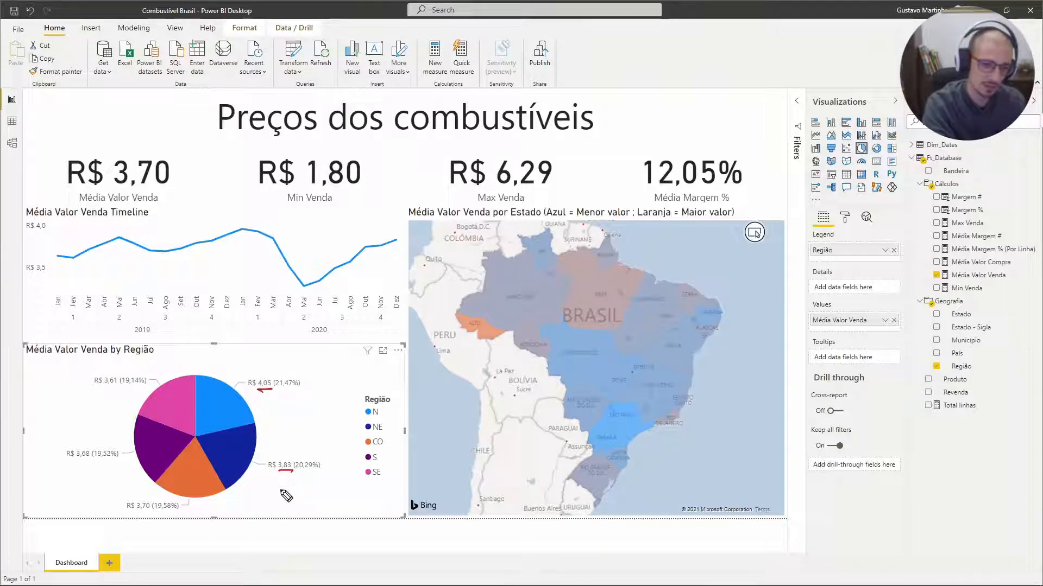
pyautogui.moveTo(135, 511); pyautogui.dragTo(148, 510)
pyautogui.moveTo(76, 461); pyautogui.dragTo(87, 461)
pyautogui.moveTo(107, 390); pyautogui.dragTo(116, 388)
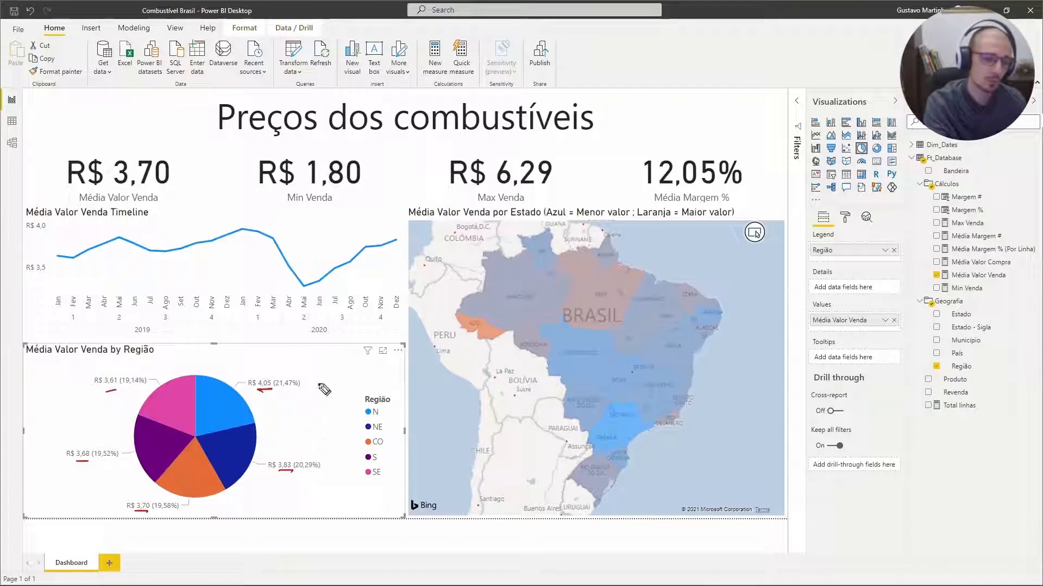
pyautogui.moveTo(314, 375)
pyautogui.mouseDown()
pyautogui.moveTo(331, 391)
pyautogui.moveTo(329, 427)
pyautogui.moveTo(342, 417)
pyautogui.mouseUp()
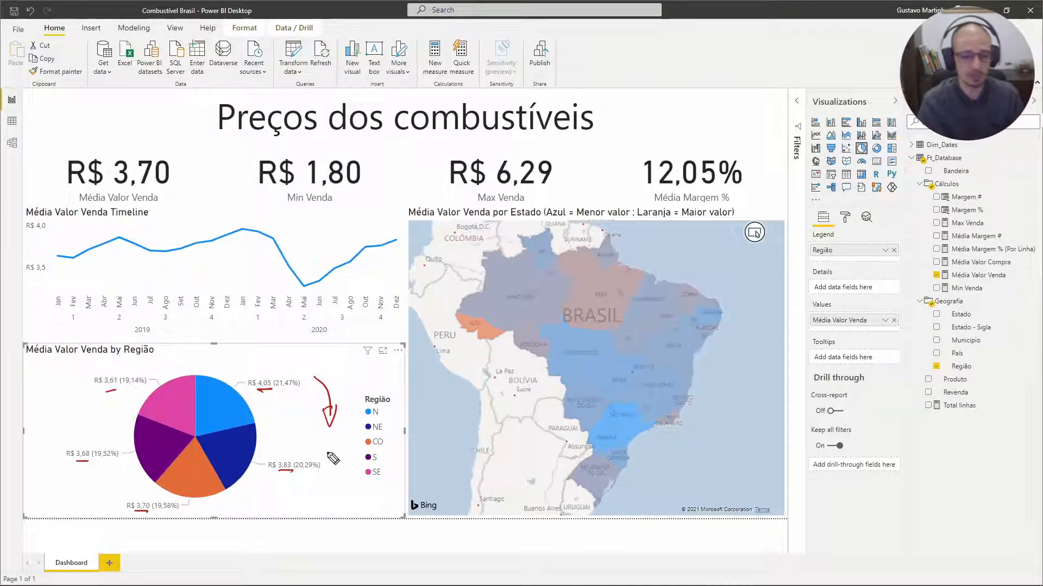
pyautogui.press('Escape')
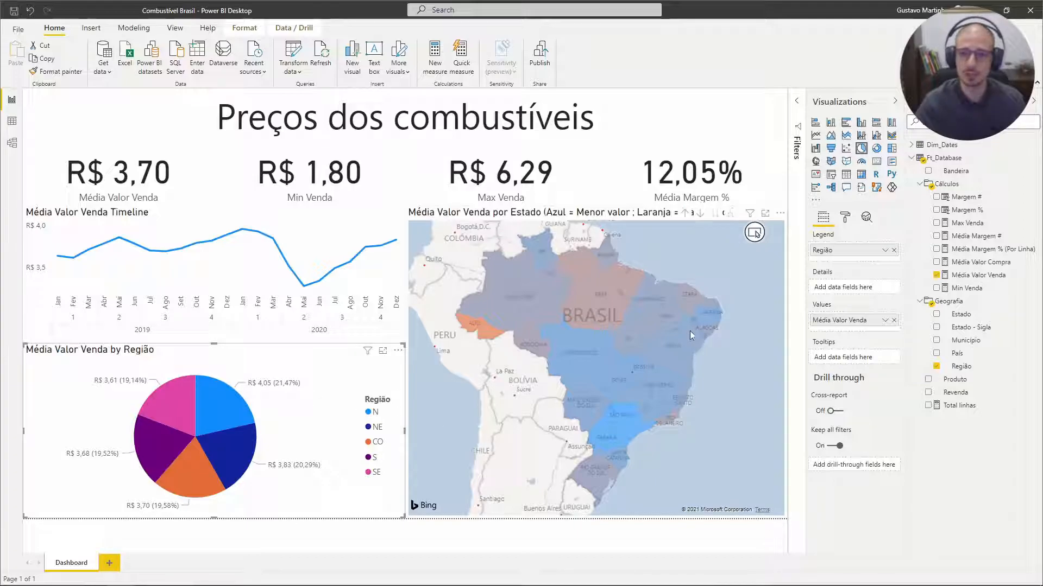
# Step: Convert the pie chart to a stacked bar chart and compare the bar lengths of regions N and SE
pyautogui.click(816, 123)
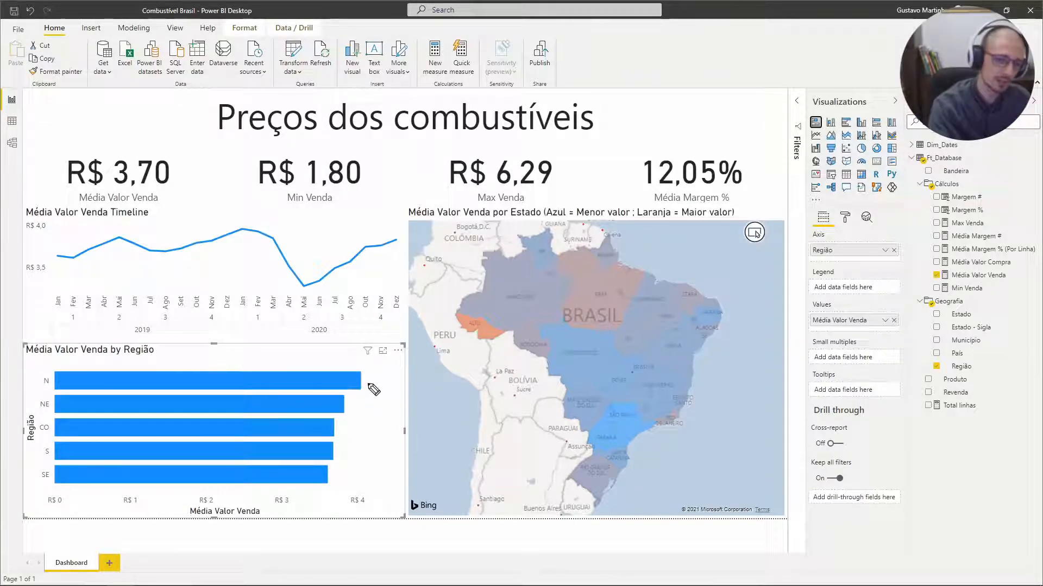
pyautogui.moveTo(359, 365); pyautogui.dragTo(373, 374)
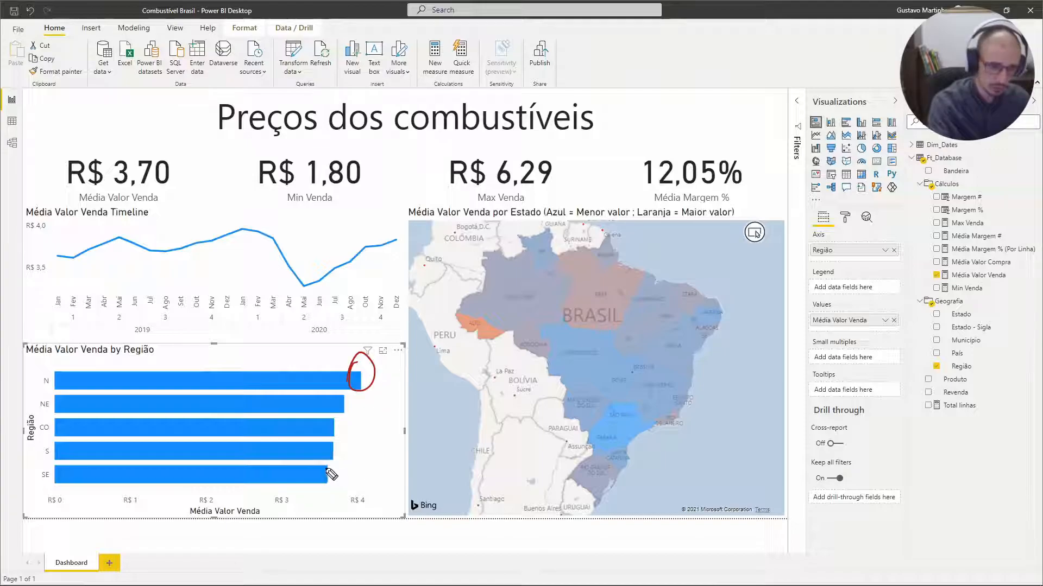
pyautogui.moveTo(327, 459)
pyautogui.mouseDown()
pyautogui.moveTo(328, 493)
pyautogui.moveTo(327, 460)
pyautogui.mouseUp()
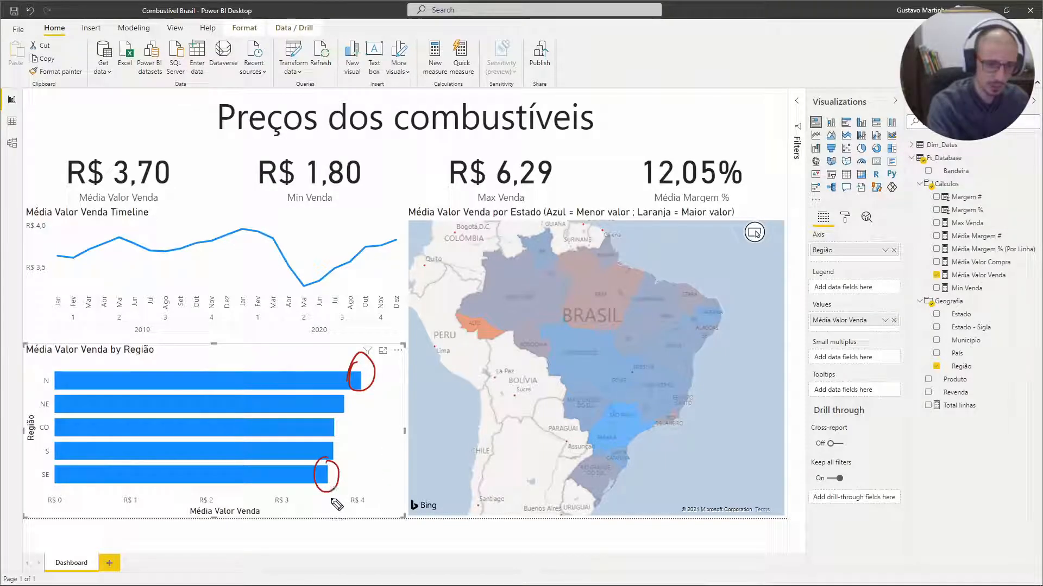
pyautogui.moveTo(327, 498)
pyautogui.mouseDown()
pyautogui.moveTo(350, 498)
pyautogui.moveTo(331, 495)
pyautogui.mouseUp()
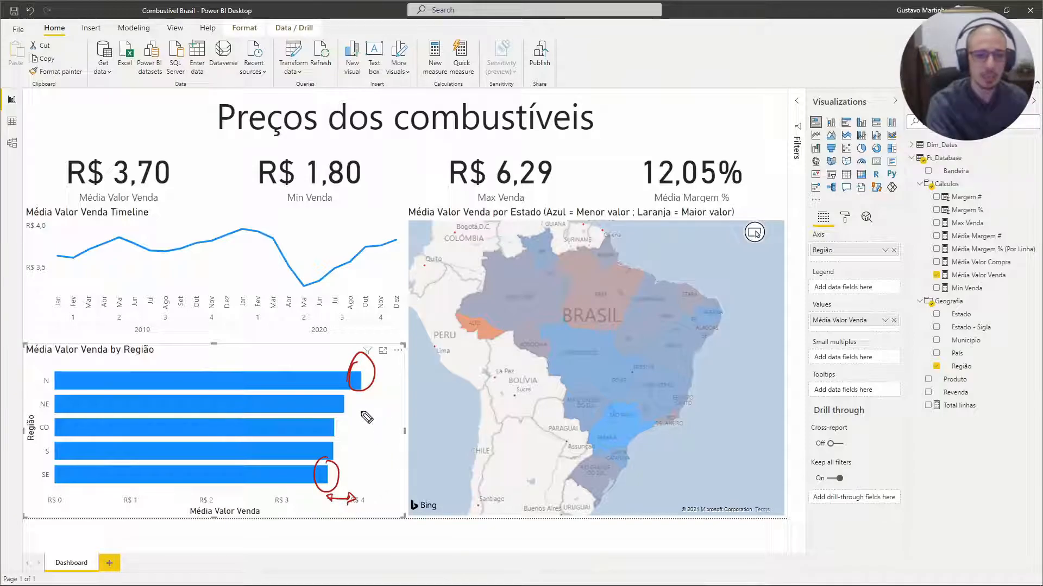
pyautogui.moveTo(379, 399); pyautogui.dragTo(357, 467)
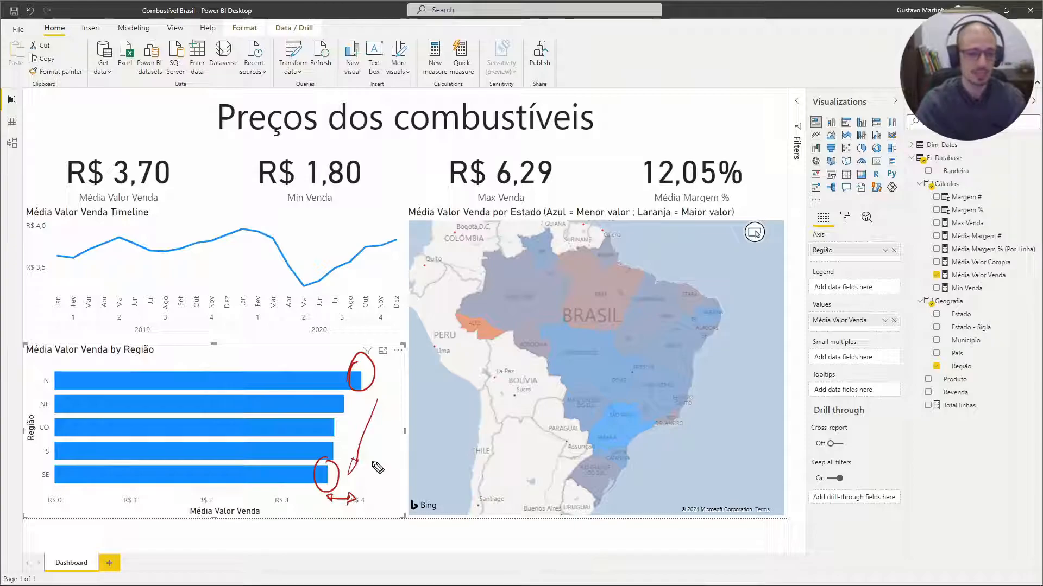
pyautogui.press('Escape')
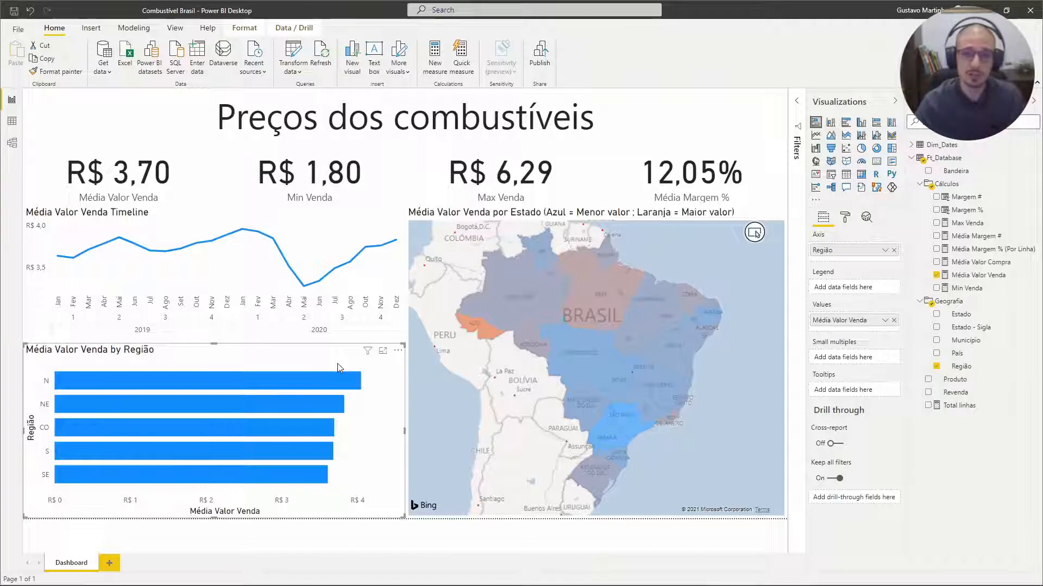
# Step: Turn on data labels for the regional bar chart
pyautogui.click(847, 217)
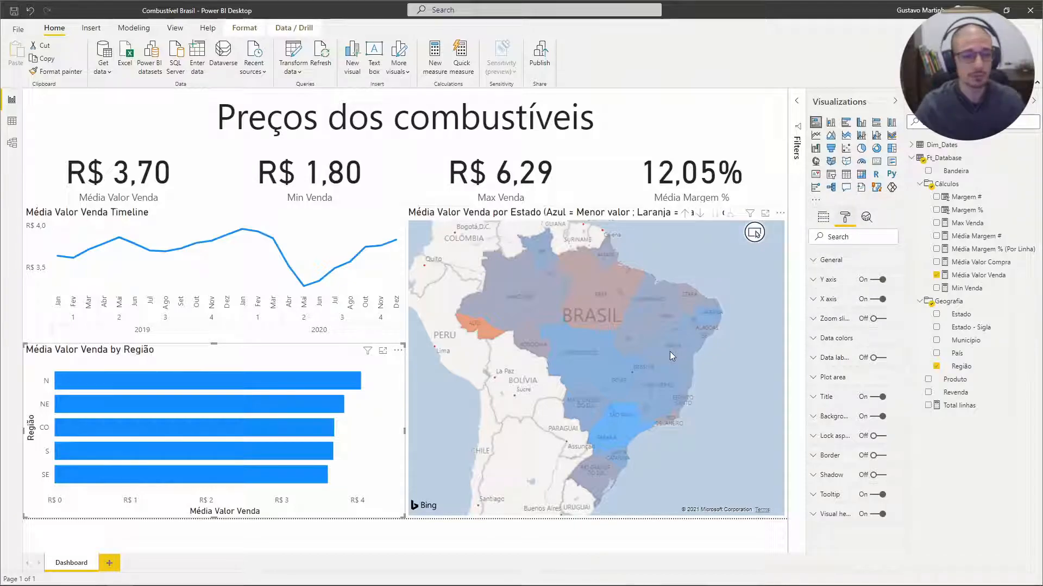
pyautogui.moveTo(698, 376)
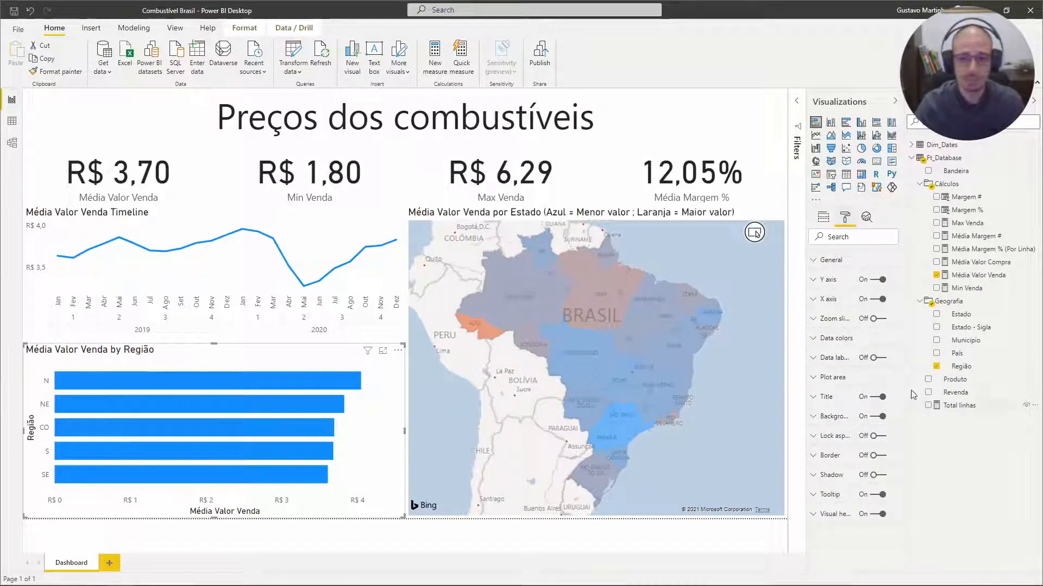
pyautogui.click(876, 357)
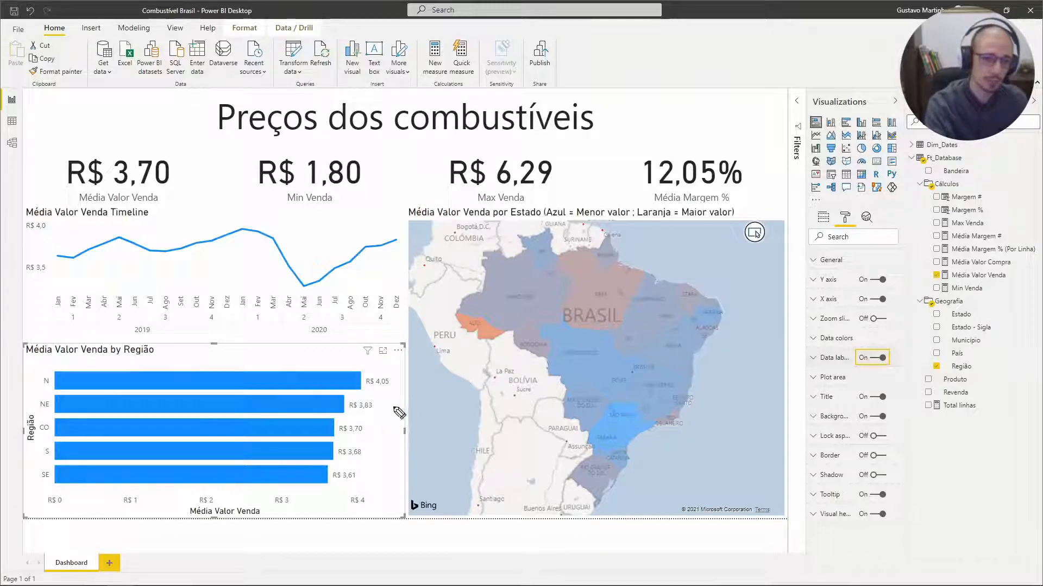
# Step: Compare the data labels of regions N and SE with the bar chart's value axis
pyautogui.moveTo(377, 391); pyautogui.dragTo(392, 389)
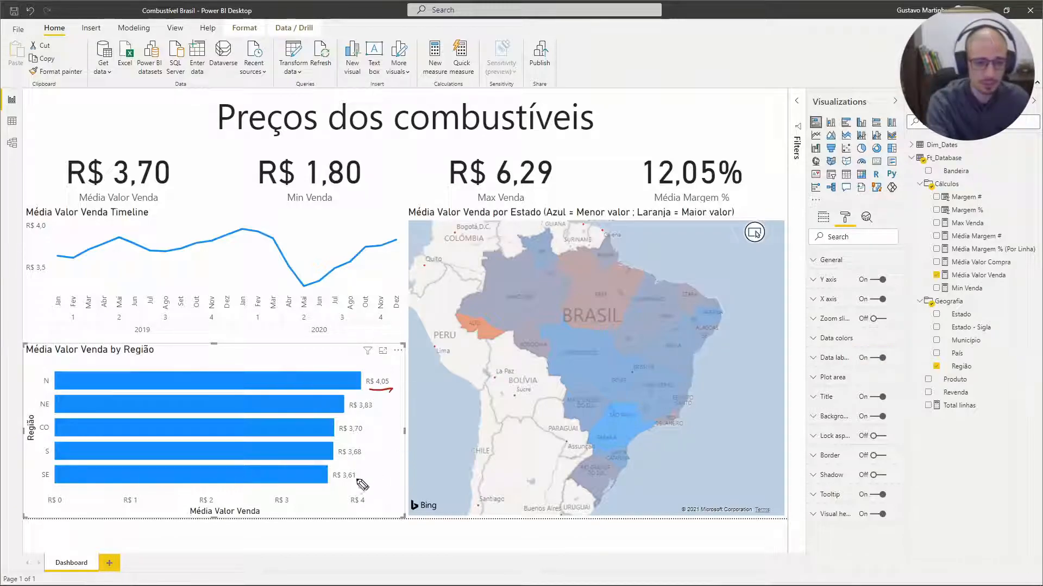
pyautogui.moveTo(335, 482); pyautogui.dragTo(360, 480)
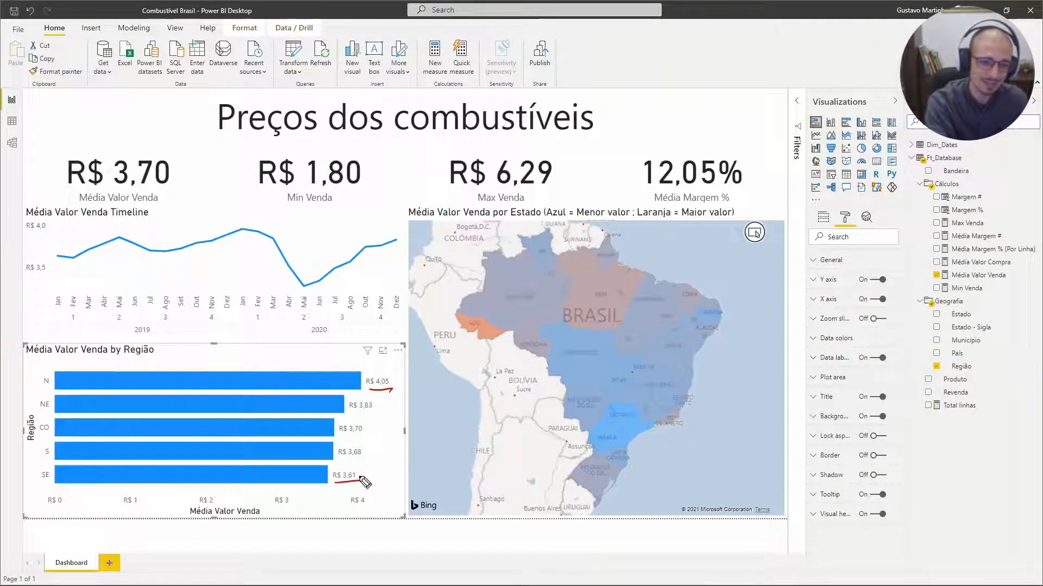
pyautogui.moveTo(359, 476); pyautogui.dragTo(363, 471)
pyautogui.moveTo(393, 384); pyautogui.dragTo(402, 381)
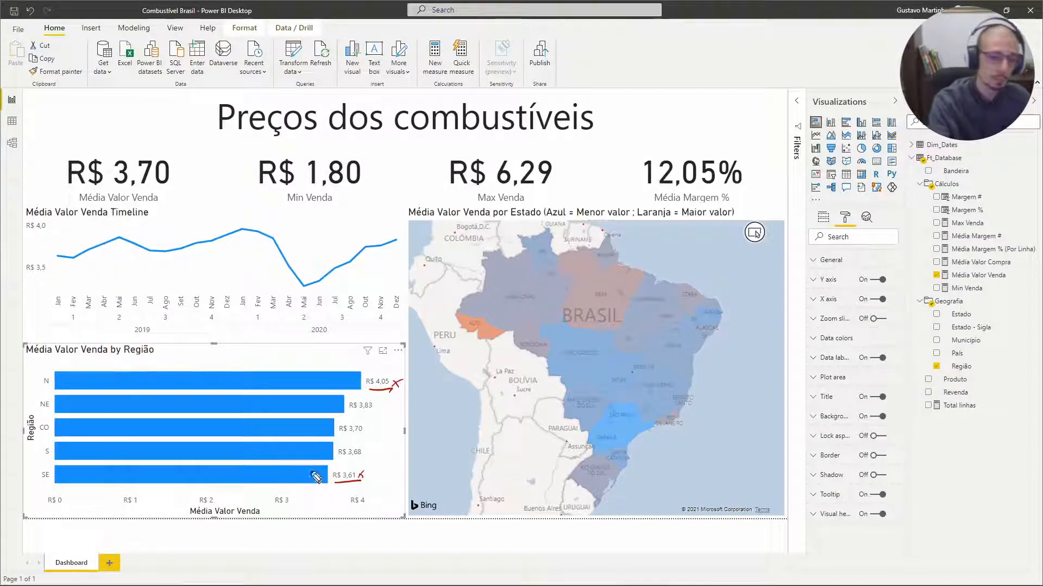
pyautogui.moveTo(328, 492); pyautogui.dragTo(327, 506)
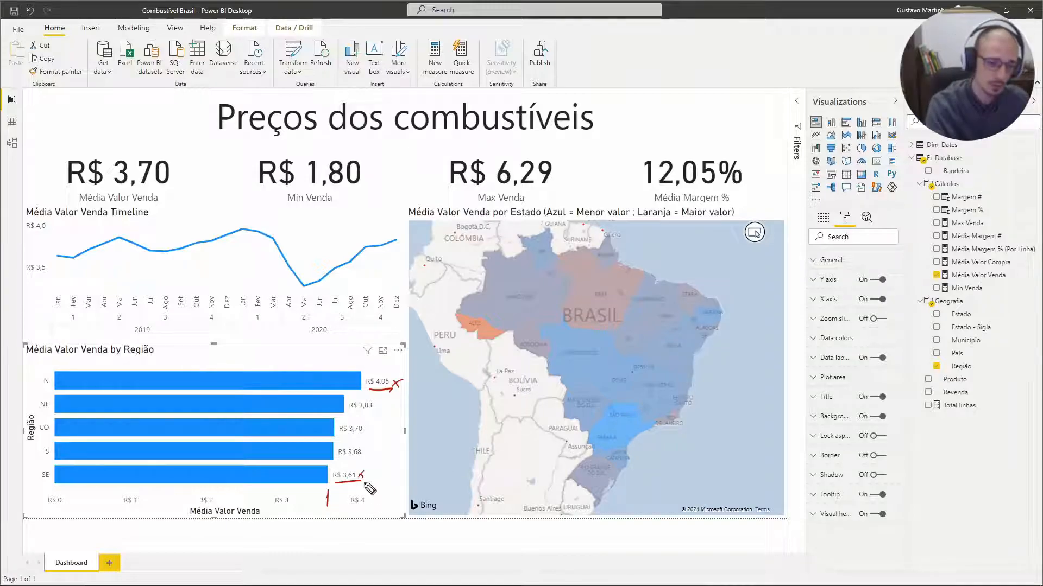
pyautogui.moveTo(375, 495); pyautogui.dragTo(393, 502)
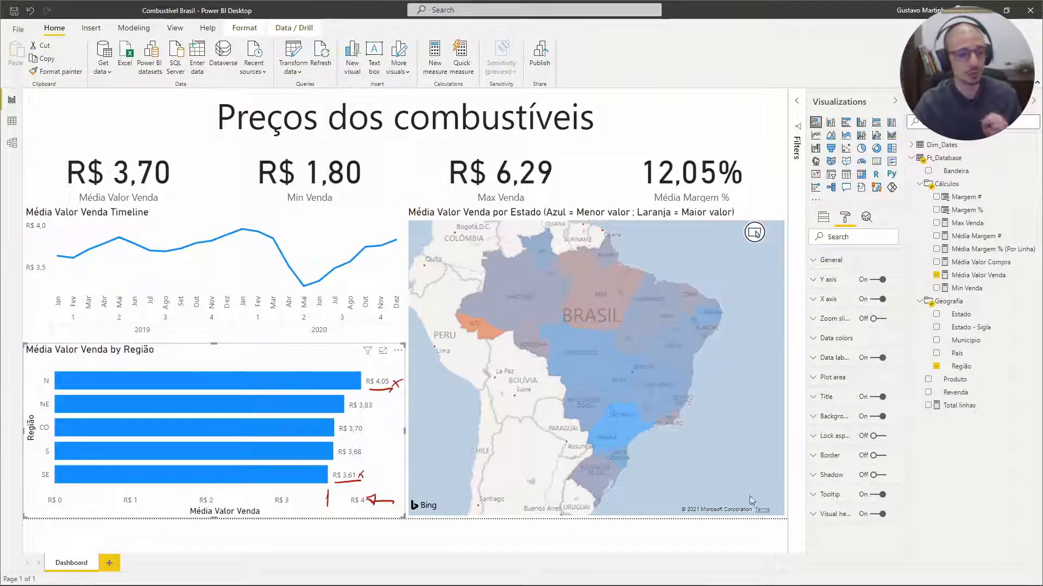
# Step: Turn off the bar chart's X axis and enable its zoom slider, raising the lower limit to about three quarters of the range
pyautogui.click(880, 301)
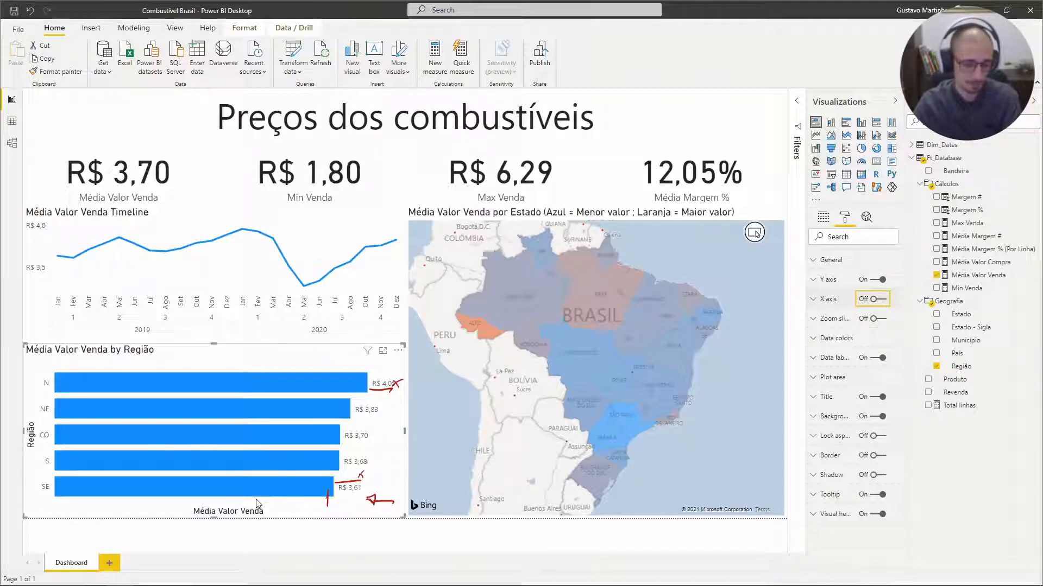
pyautogui.press('Escape')
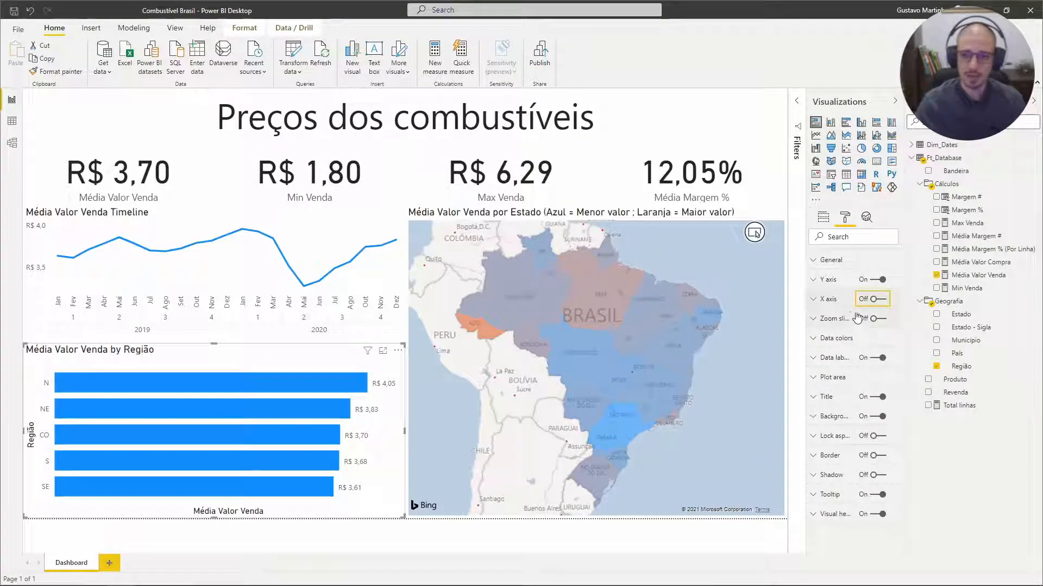
pyautogui.click(875, 322)
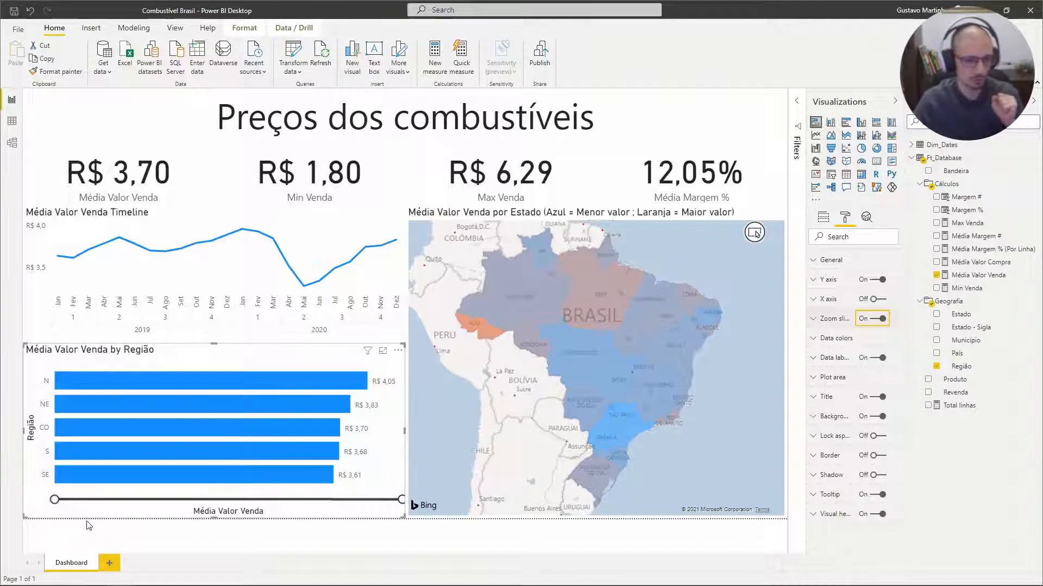
pyautogui.moveTo(55, 501); pyautogui.dragTo(323, 500)
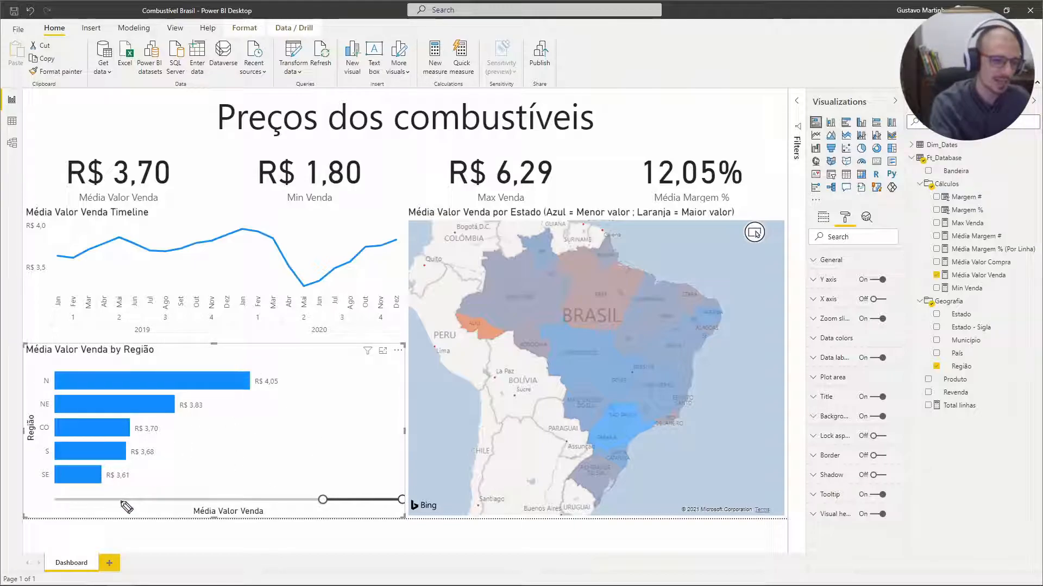
# Step: Reset the regional bar chart's zoom slider to the full range by lowering its start limit to the minimum
pyautogui.moveTo(128, 492)
pyautogui.mouseDown()
pyautogui.moveTo(186, 455)
pyautogui.moveTo(219, 417)
pyautogui.moveTo(241, 454)
pyautogui.mouseUp()
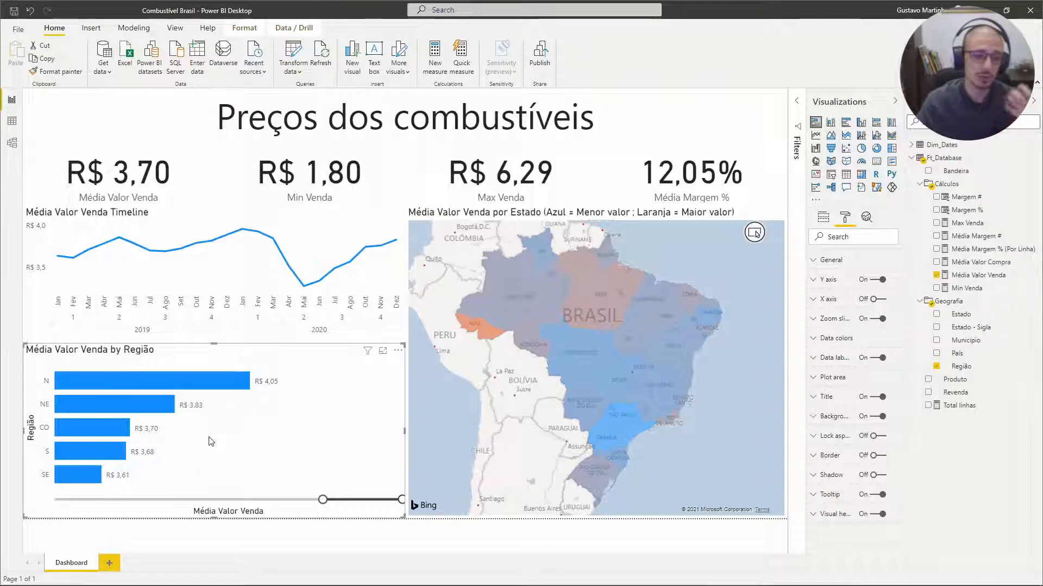
pyautogui.moveTo(322, 500); pyautogui.dragTo(312, 500)
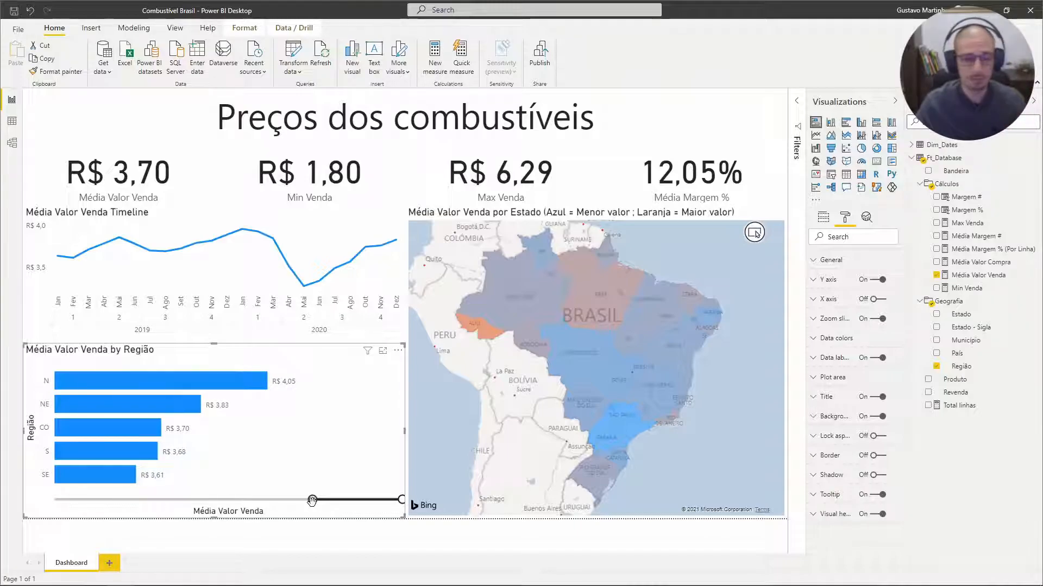
pyautogui.moveTo(312, 500); pyautogui.dragTo(53, 500)
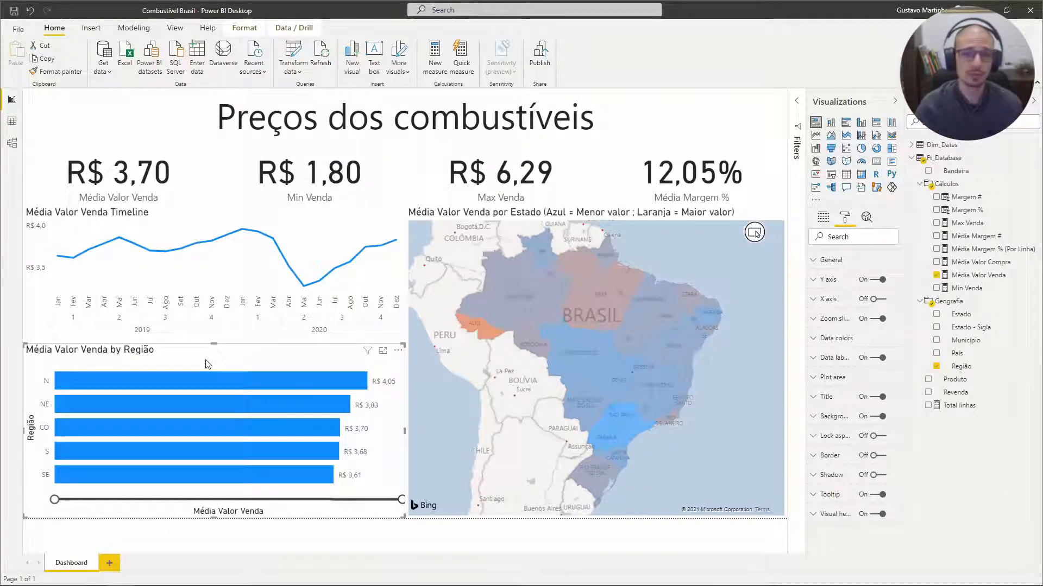
# Step: Add Estado and Município below Região on the bar chart's axis to form a geographic hierarchy
pyautogui.click(822, 220)
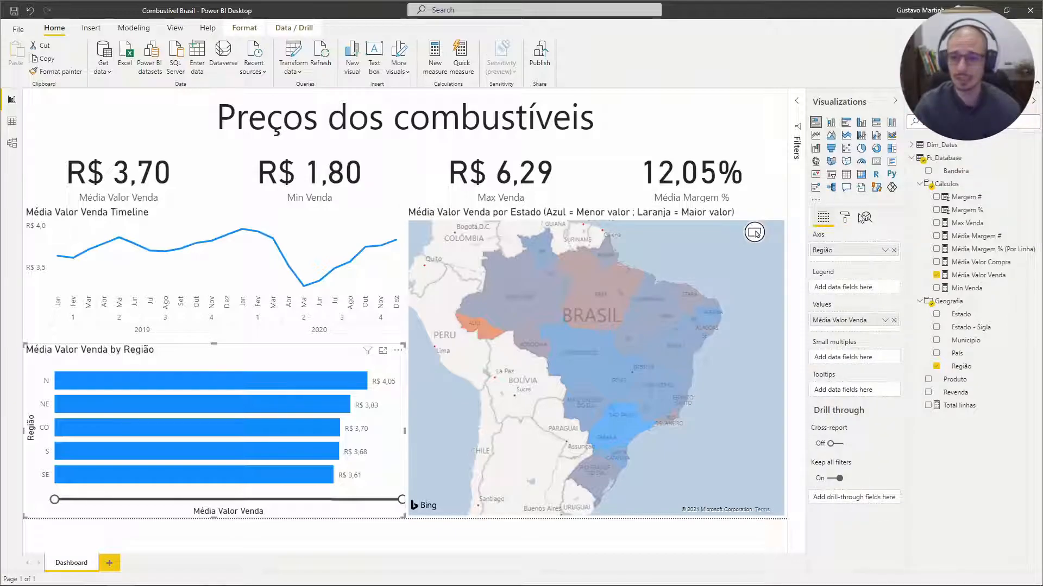
pyautogui.moveTo(961, 314); pyautogui.dragTo(863, 267)
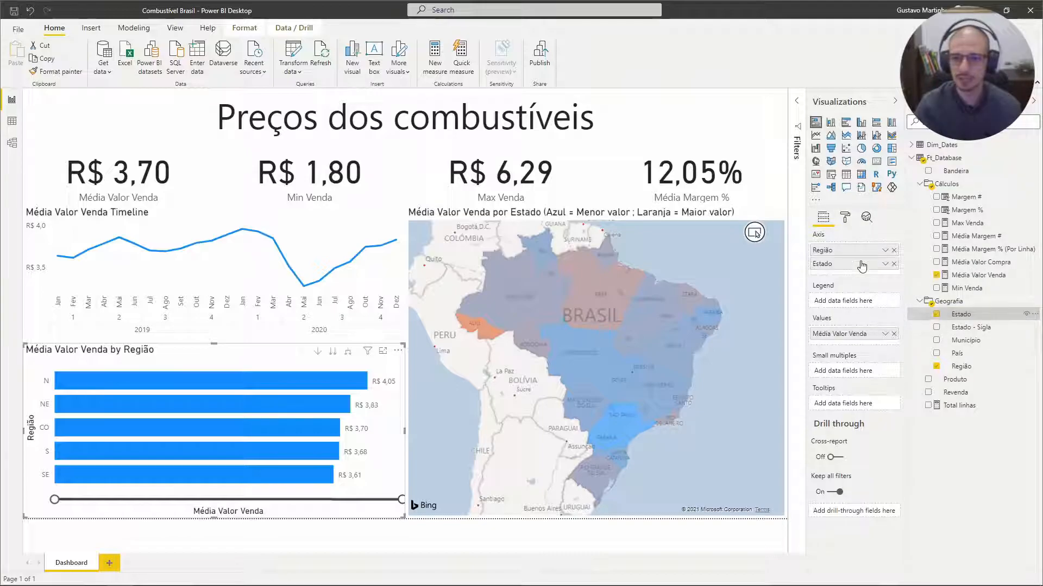
pyautogui.moveTo(956, 350); pyautogui.dragTo(863, 276)
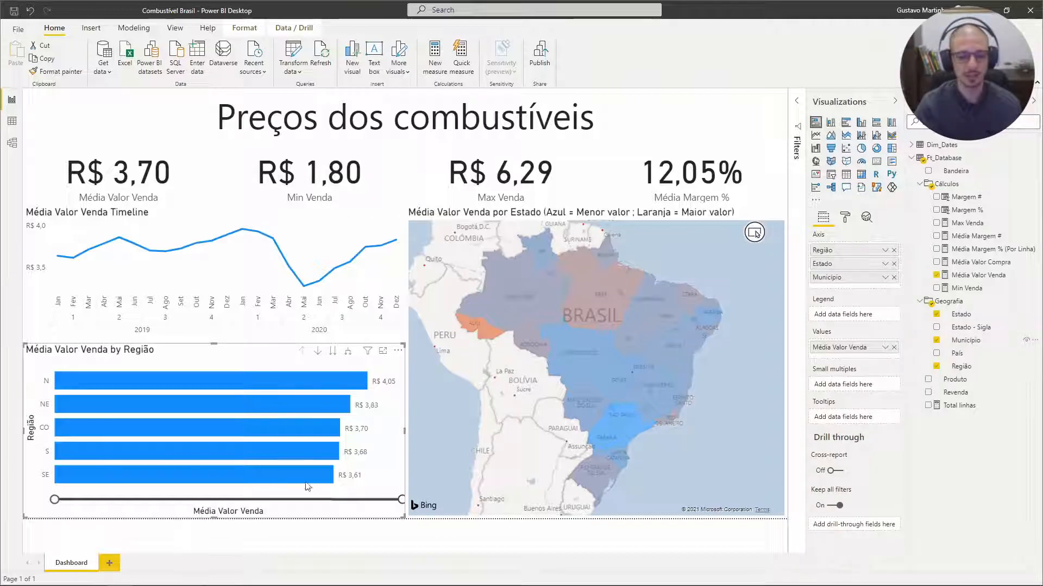
# Step: Enable drill-down mode on the bar chart and drill into region N to view its states
pyautogui.moveTo(274, 413)
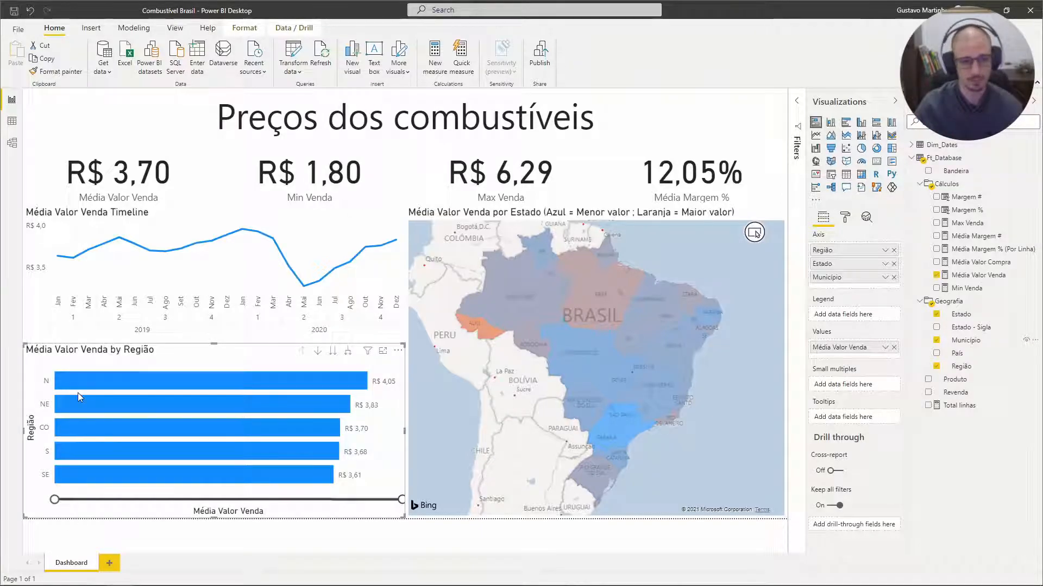
pyautogui.click(317, 351)
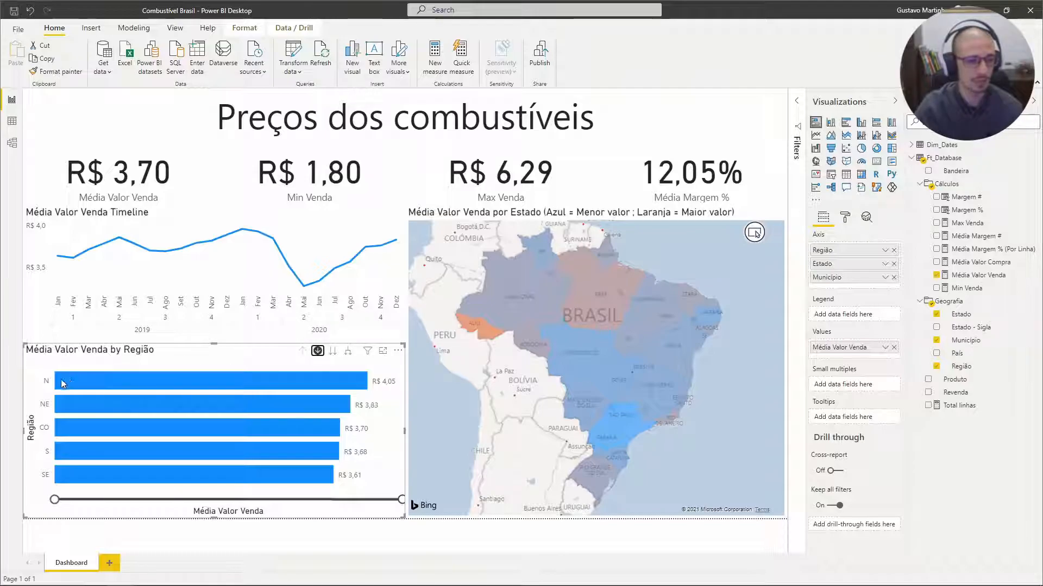
pyautogui.click(109, 380)
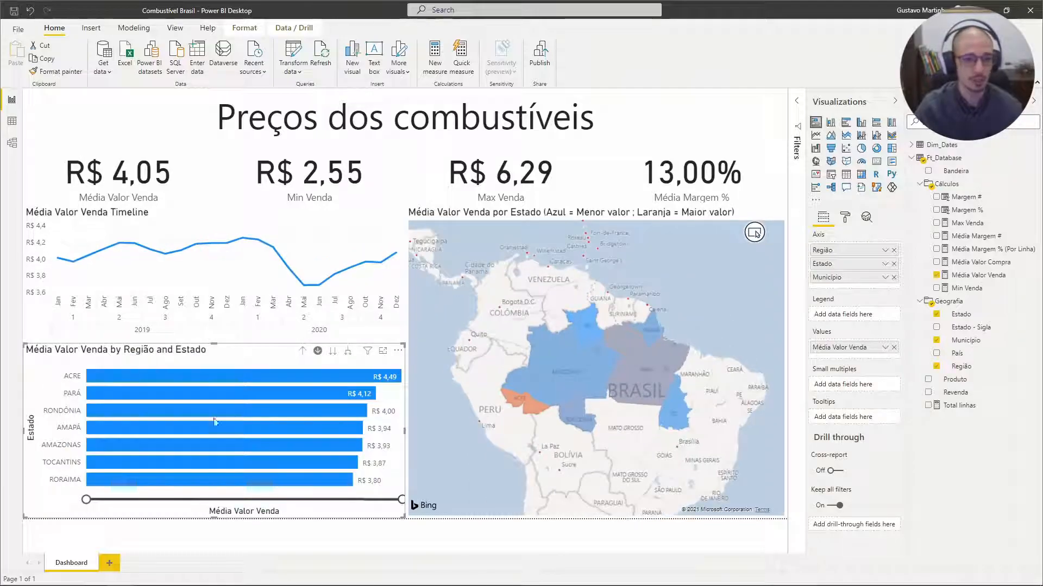
pyautogui.moveTo(229, 449)
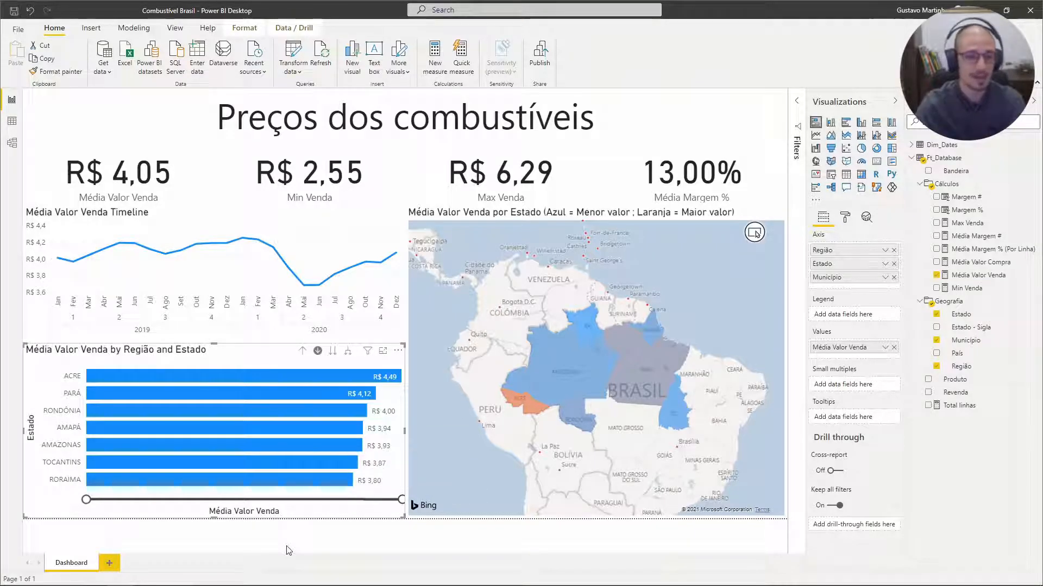
# Step: Compare Acre and Roraima on the map with the state bars, and drill into Acre's municipalities
pyautogui.moveTo(392, 421)
pyautogui.mouseDown()
pyautogui.moveTo(429, 400)
pyautogui.moveTo(455, 421)
pyautogui.mouseUp()
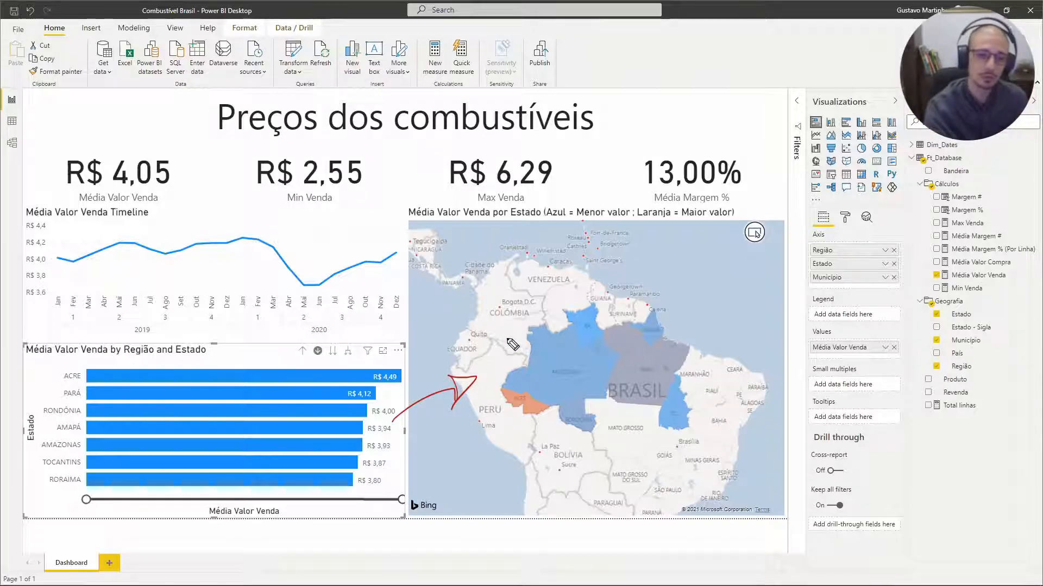
pyautogui.moveTo(538, 383)
pyautogui.mouseDown()
pyautogui.moveTo(499, 401)
pyautogui.moveTo(535, 380)
pyautogui.mouseUp()
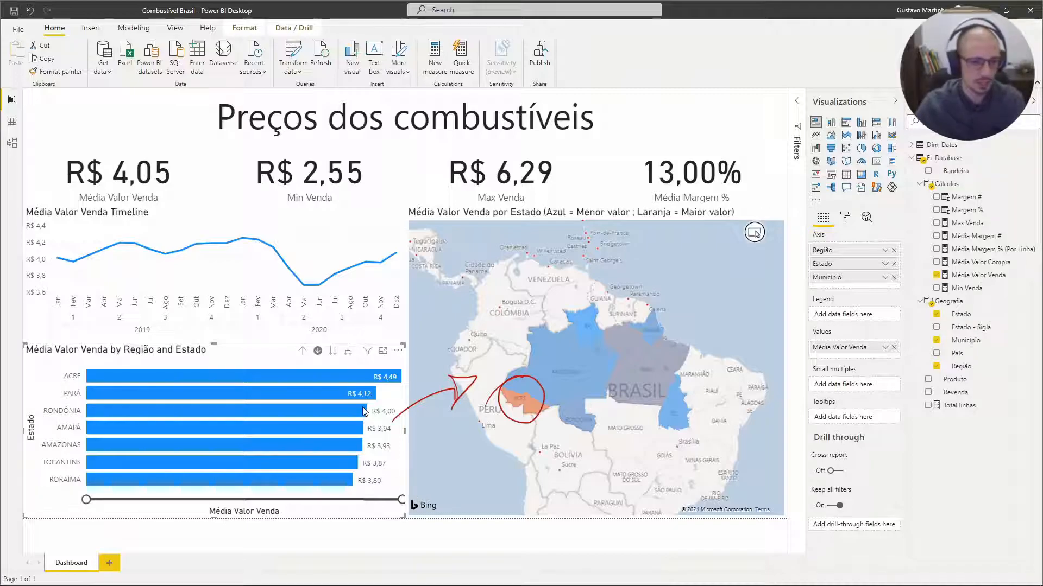
pyautogui.moveTo(653, 396)
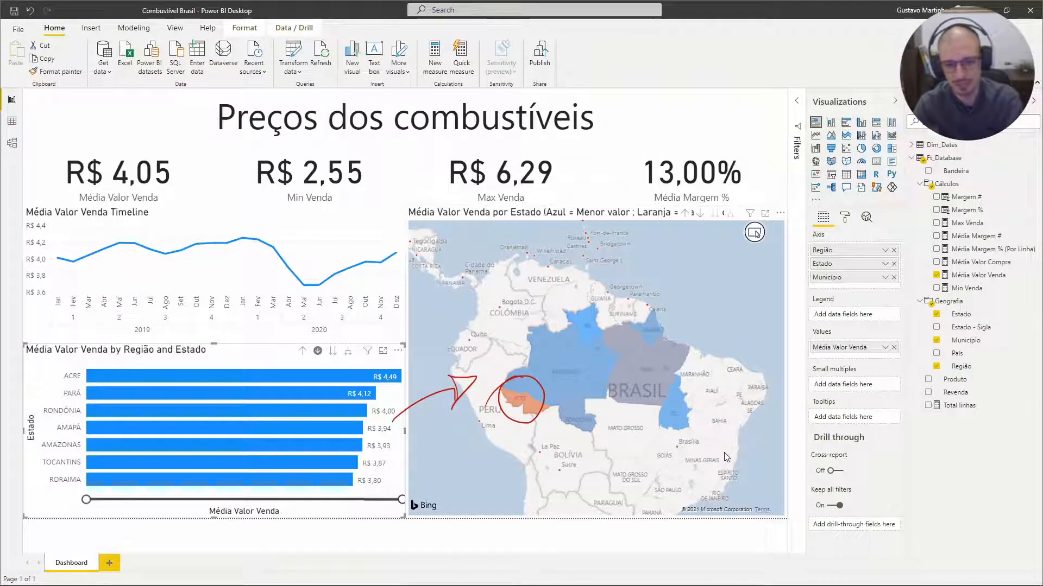
pyautogui.moveTo(588, 299)
pyautogui.mouseDown()
pyautogui.moveTo(567, 323)
pyautogui.moveTo(620, 326)
pyautogui.moveTo(562, 317)
pyautogui.mouseUp()
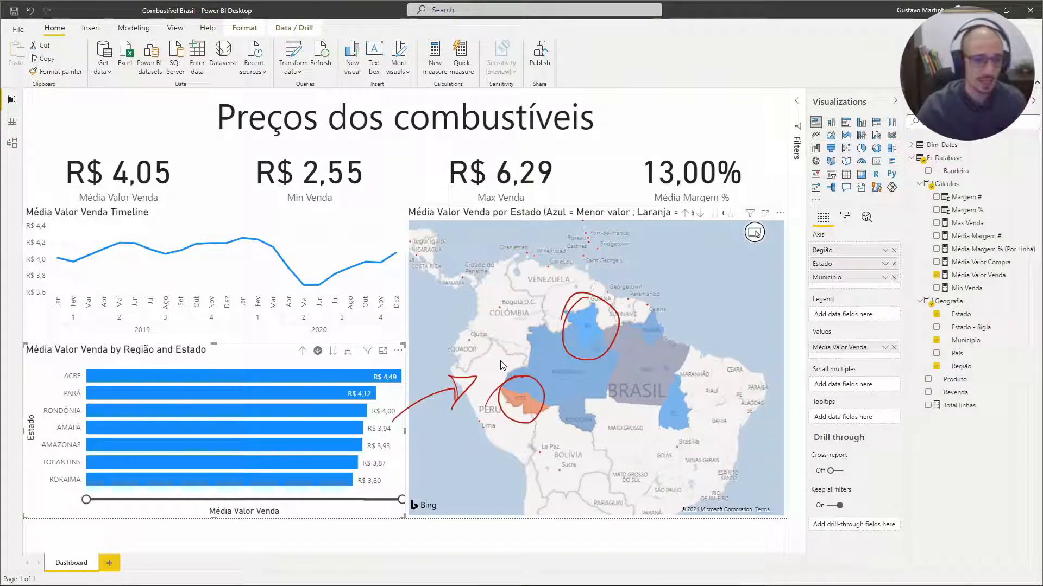
pyautogui.moveTo(363, 376)
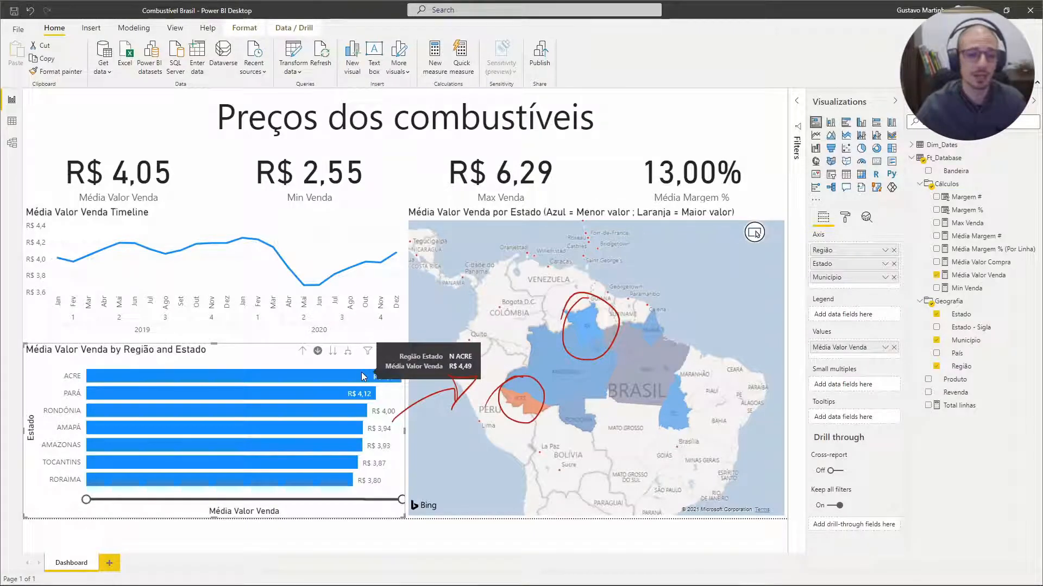
pyautogui.click(364, 377)
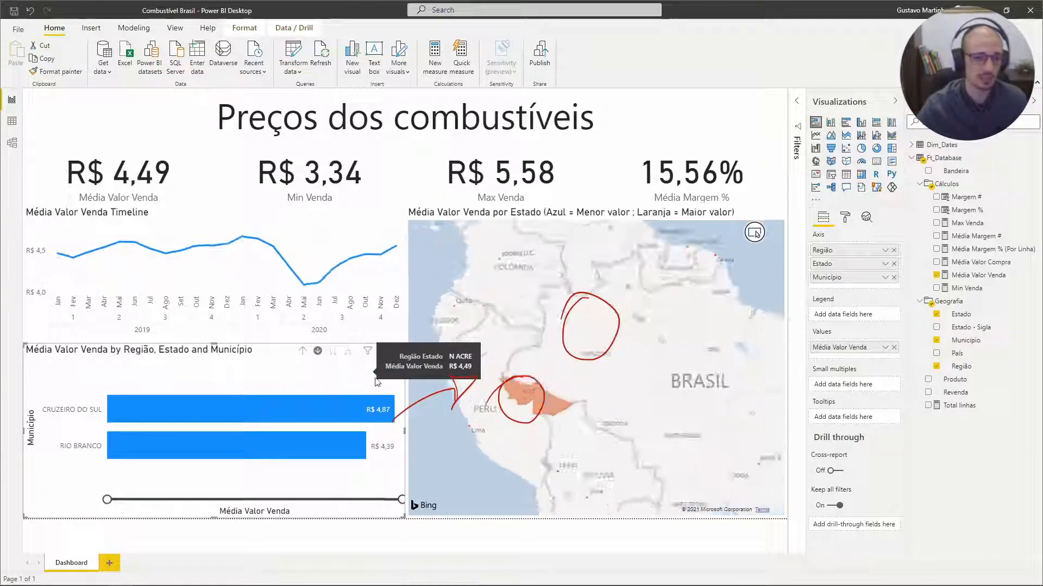
pyautogui.hotkey('ctrl', 'shift', '7')
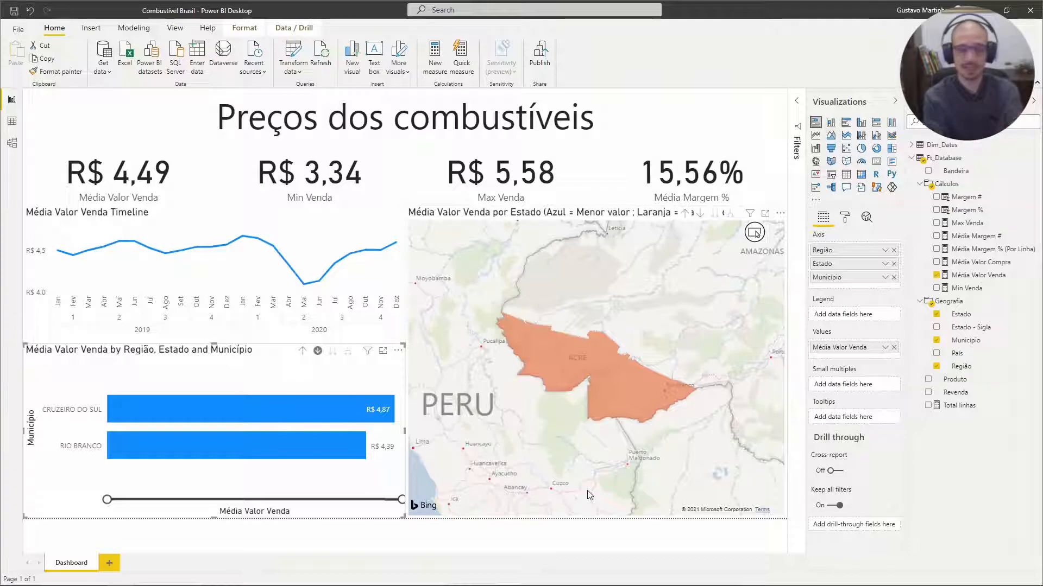
# Step: Turn off drill-down mode and drill the bar chart back up to the region level
pyautogui.click(317, 351)
pyautogui.click(302, 351)
pyautogui.click(302, 350)
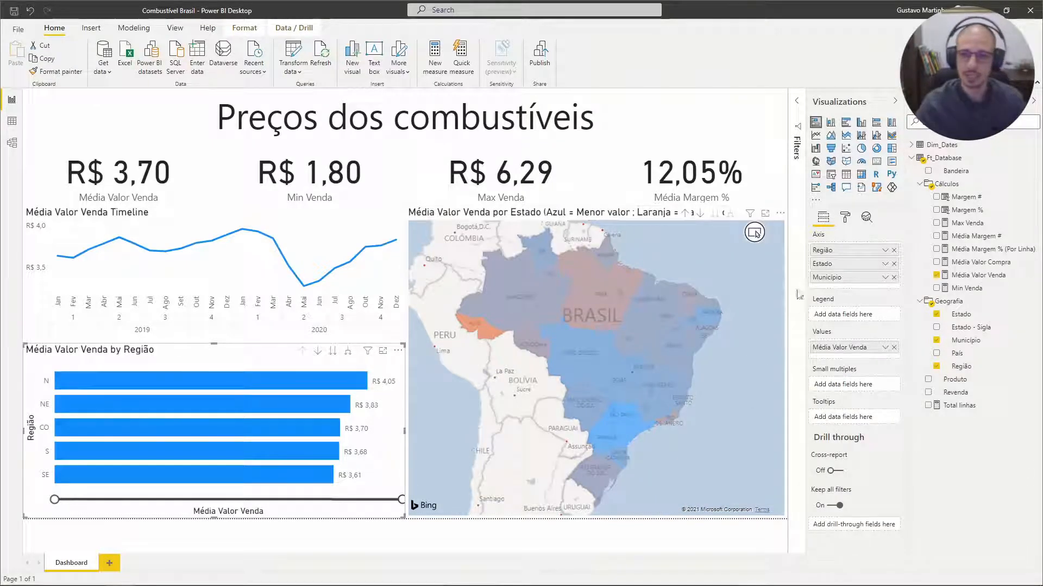
# Step: Change the bar chart's title text to "Média Valor Venda por Geografia"
pyautogui.click(845, 219)
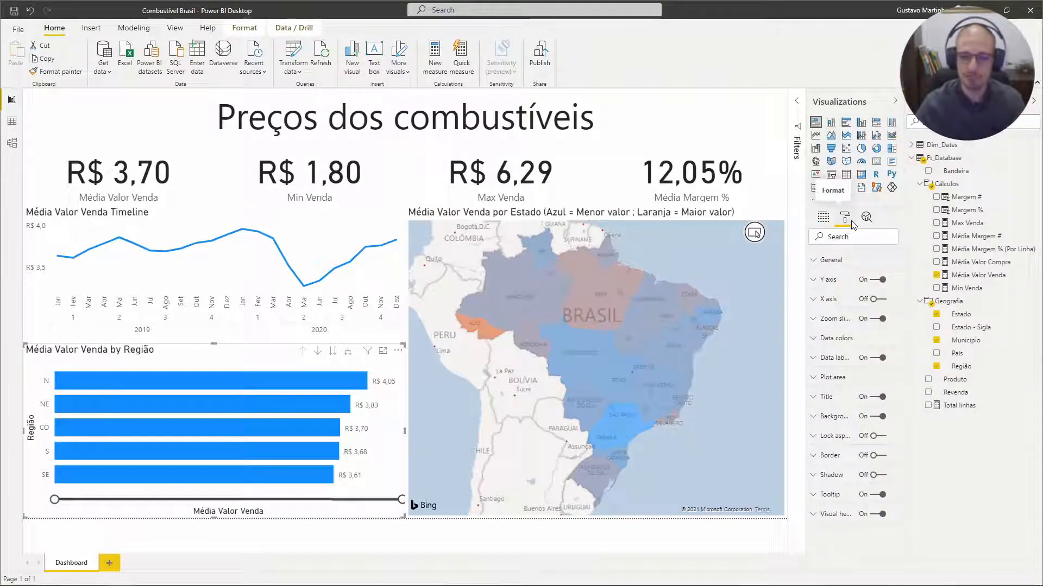
pyautogui.click(831, 399)
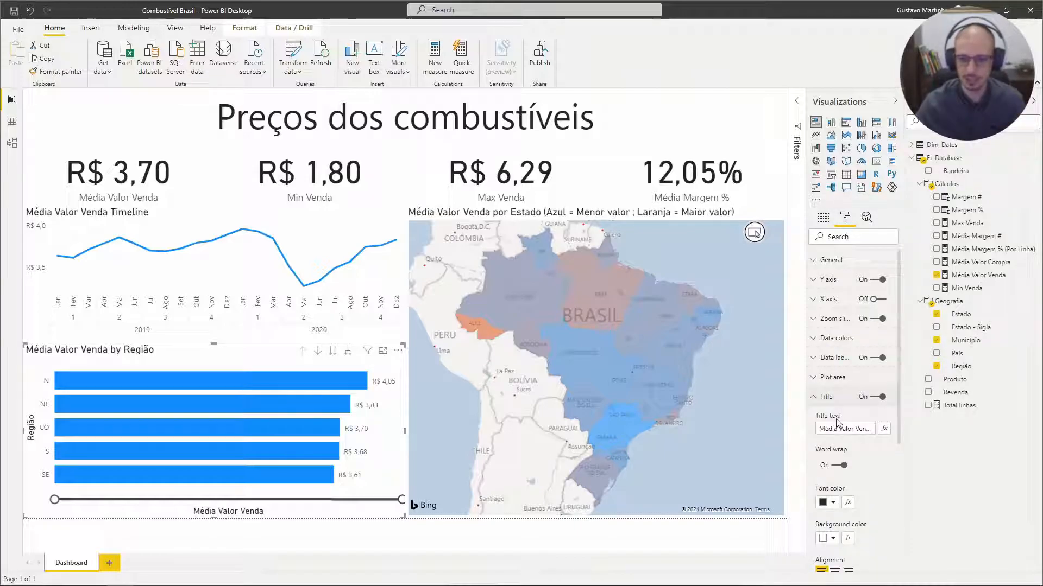
pyautogui.press('End')
pyautogui.hotkey('ctrl', 'shift', 'Left')
pyautogui.hotkey('ctrl', 'shift', 'Left')
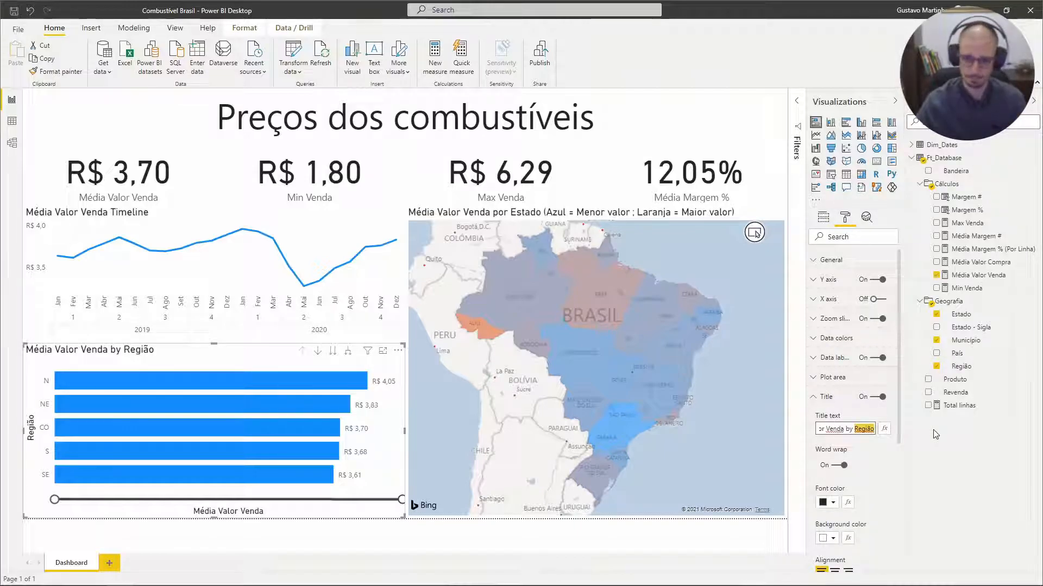
pyautogui.press('BackSpace')
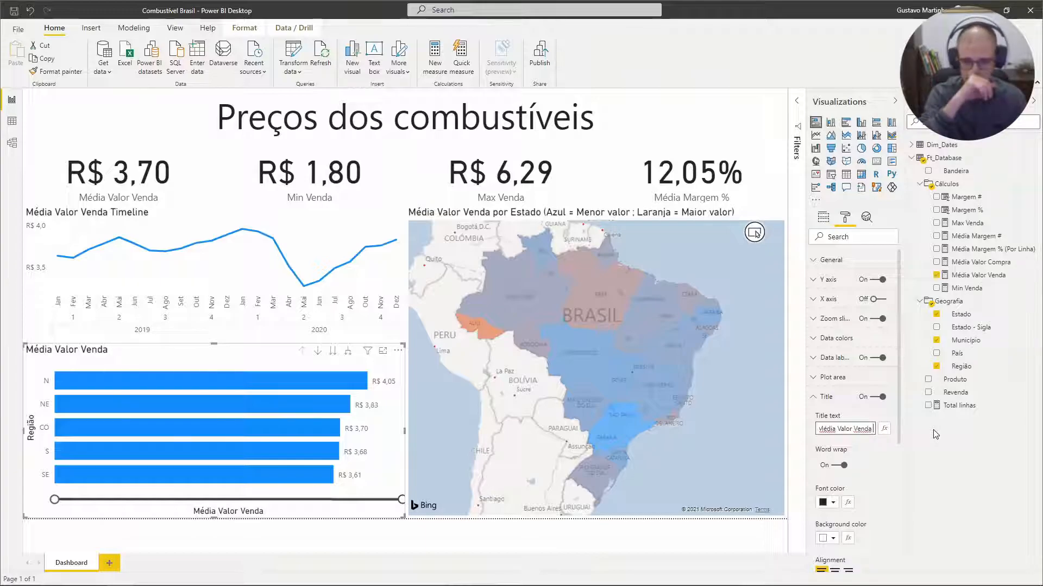
pyautogui.write('por')
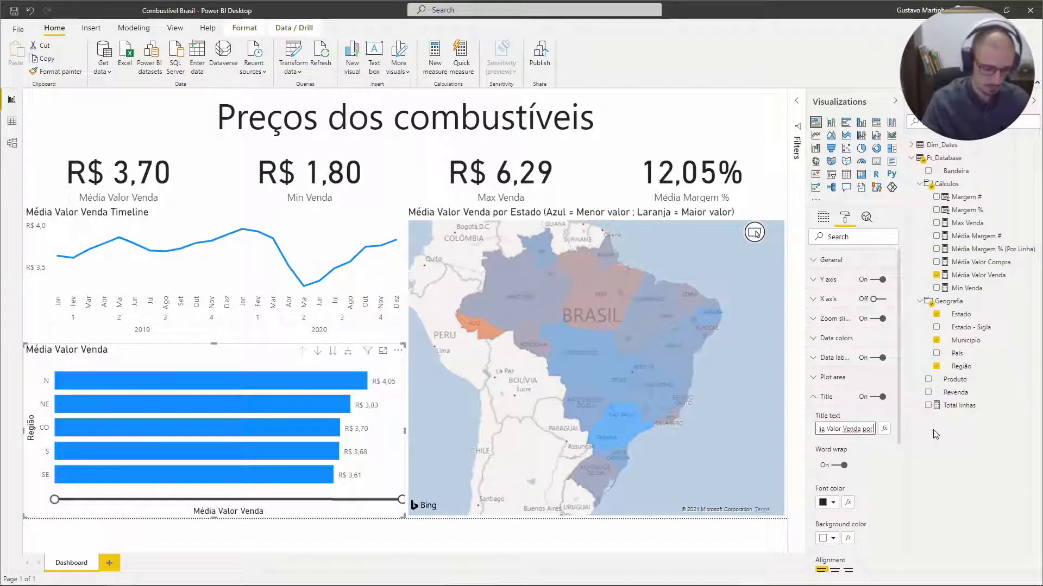
pyautogui.write(' Geo')
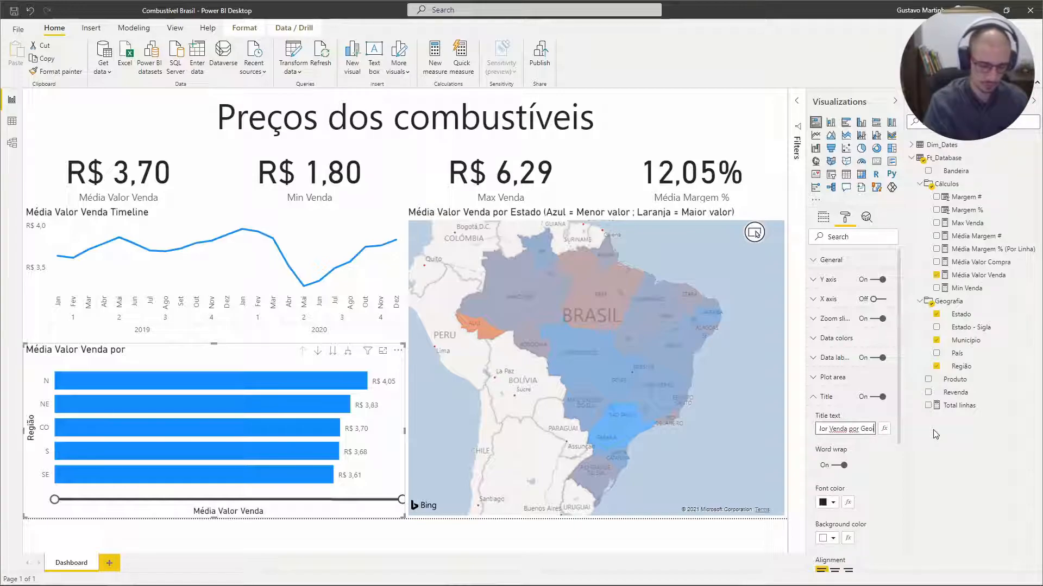
pyautogui.write('grafica')
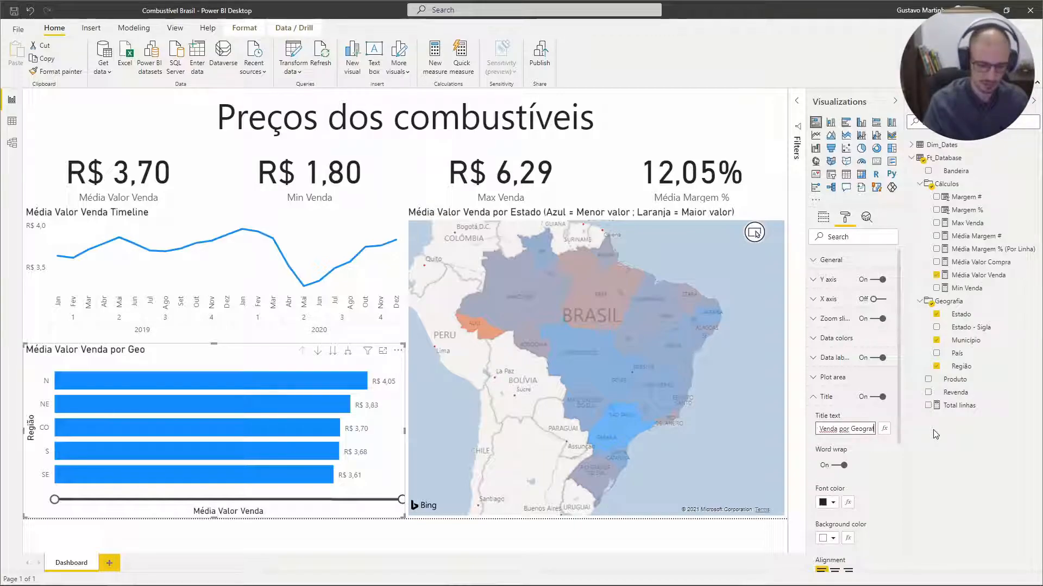
pyautogui.press('BackSpace')
pyautogui.press('BackSpace')
pyautogui.write('a')
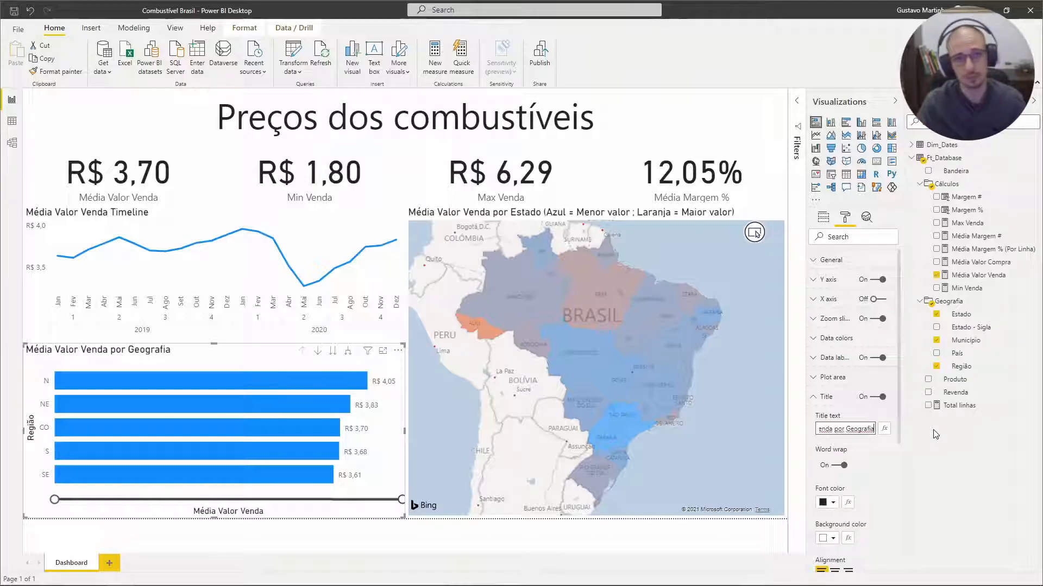
pyautogui.click(225, 345)
pyautogui.click(477, 545)
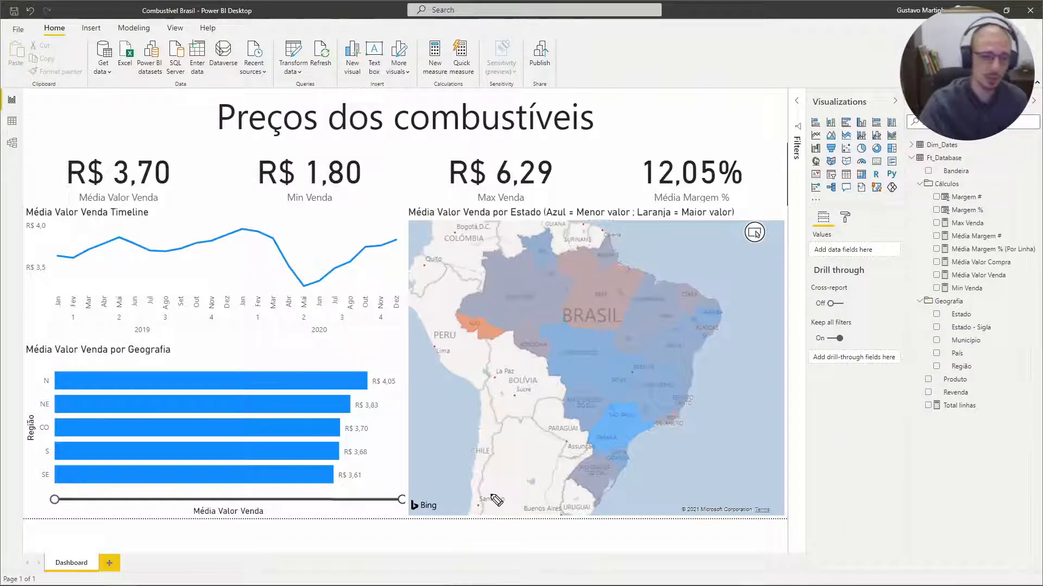
# Step: Select São Paulo on the map and examine how the regional bar chart responds
pyautogui.moveTo(386, 422)
pyautogui.mouseDown()
pyautogui.moveTo(418, 402)
pyautogui.moveTo(421, 418)
pyautogui.mouseUp()
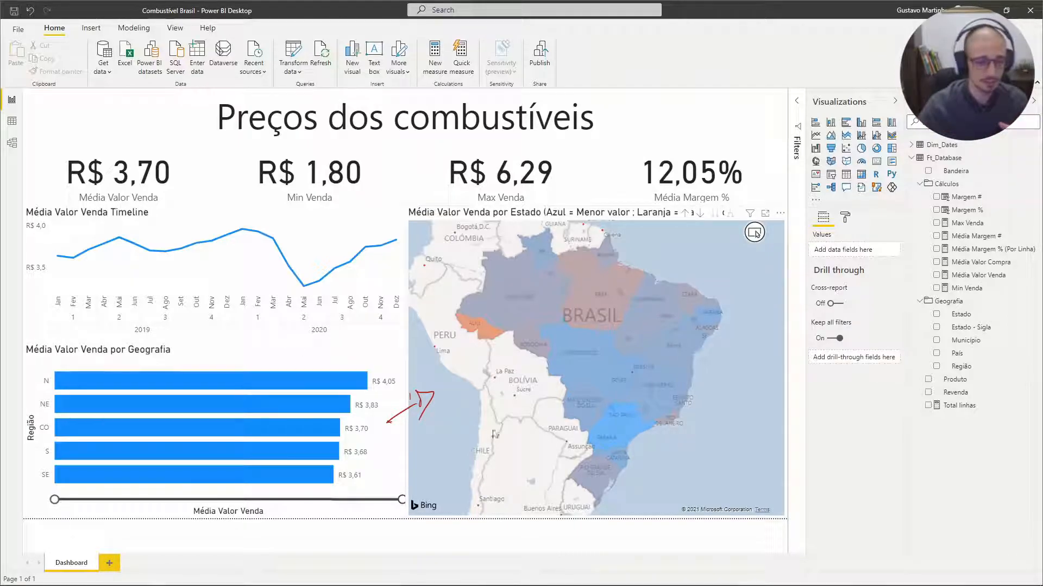
pyautogui.click(332, 359)
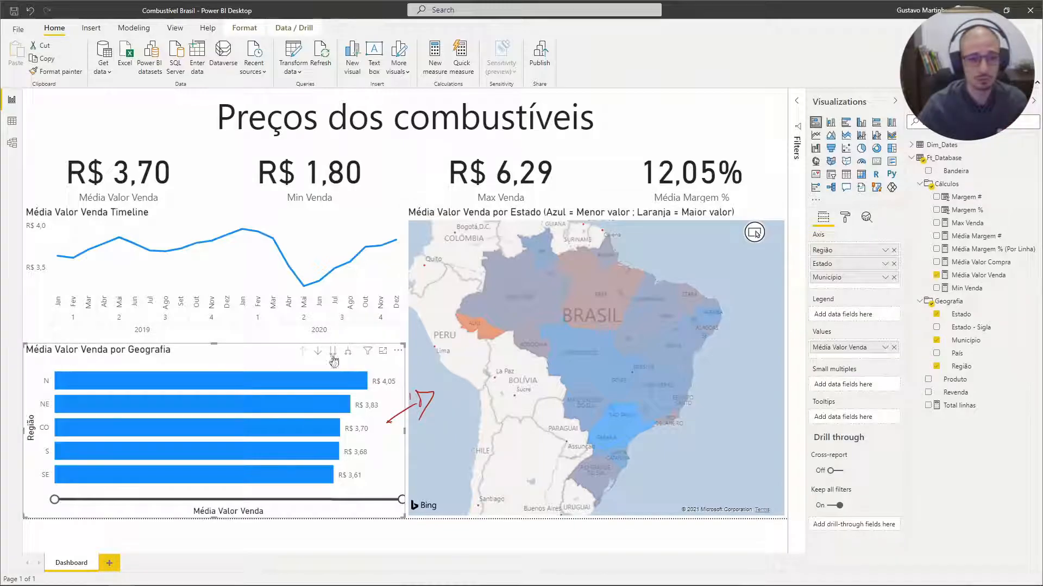
pyautogui.moveTo(628, 420)
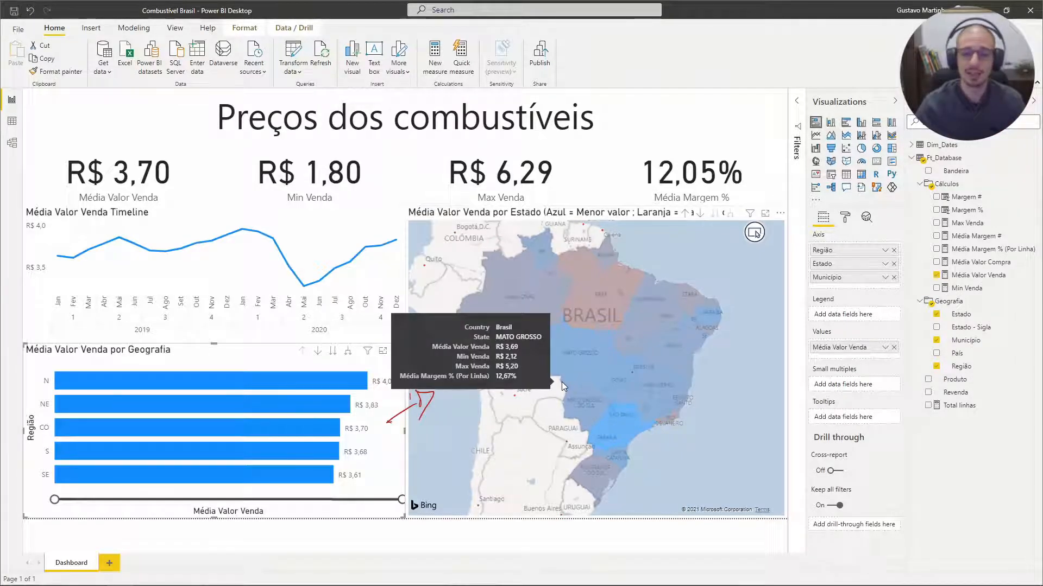
pyautogui.click(640, 425)
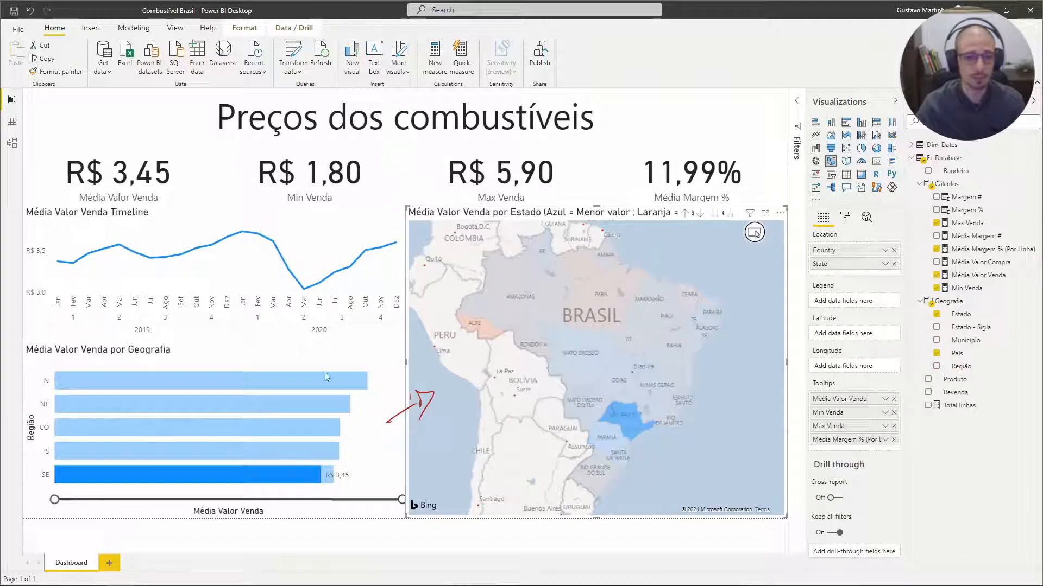
pyautogui.moveTo(236, 432)
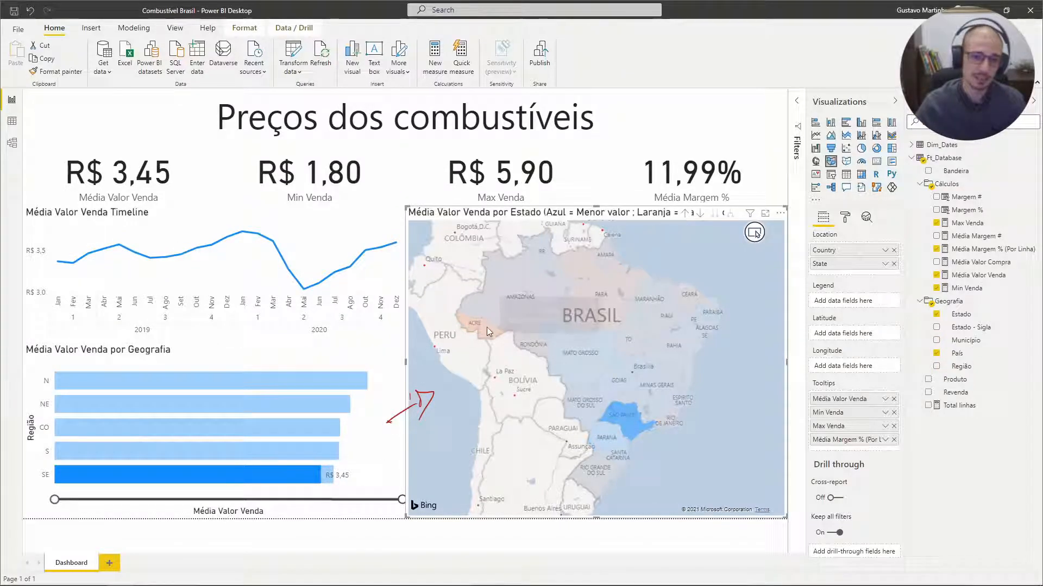
# Step: Filter the dashboard by Acre, Mato Grosso, Pará and Paraná in turn on the map to compare the cards and bars
pyautogui.click(610, 304)
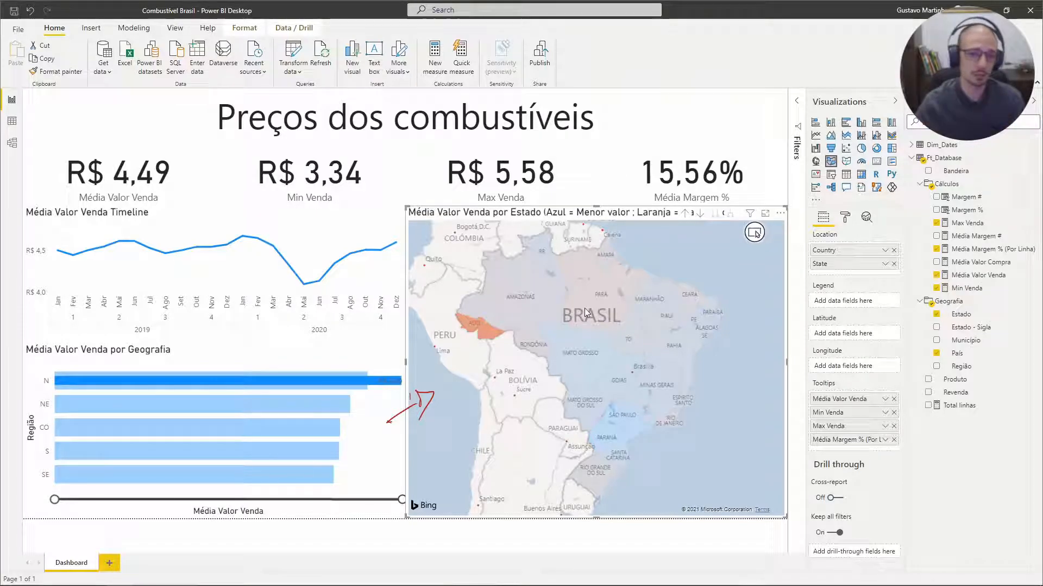
pyautogui.click(578, 355)
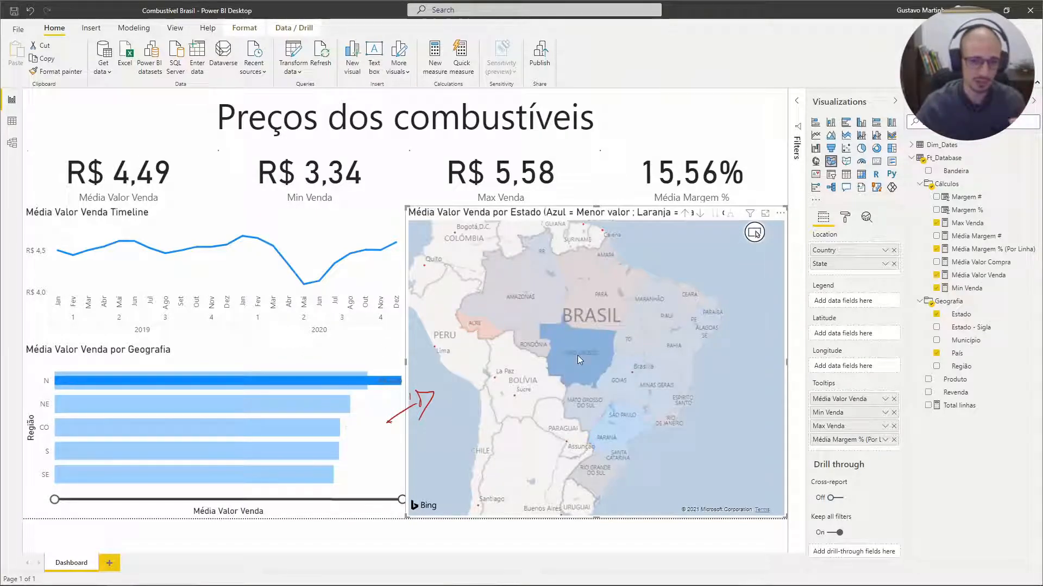
pyautogui.click(524, 344)
pyautogui.click(586, 307)
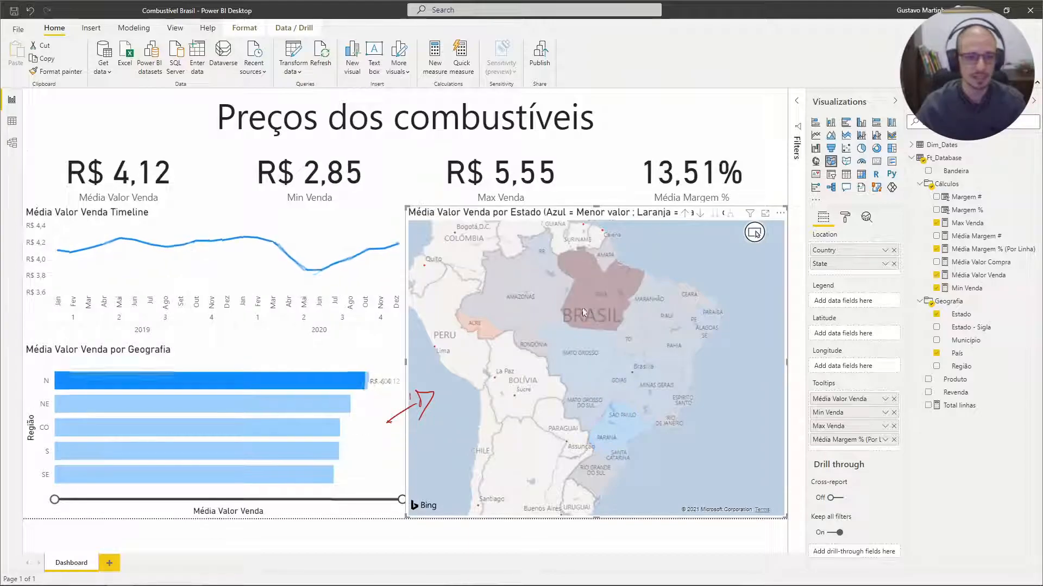
pyautogui.click(483, 333)
pyautogui.click(612, 436)
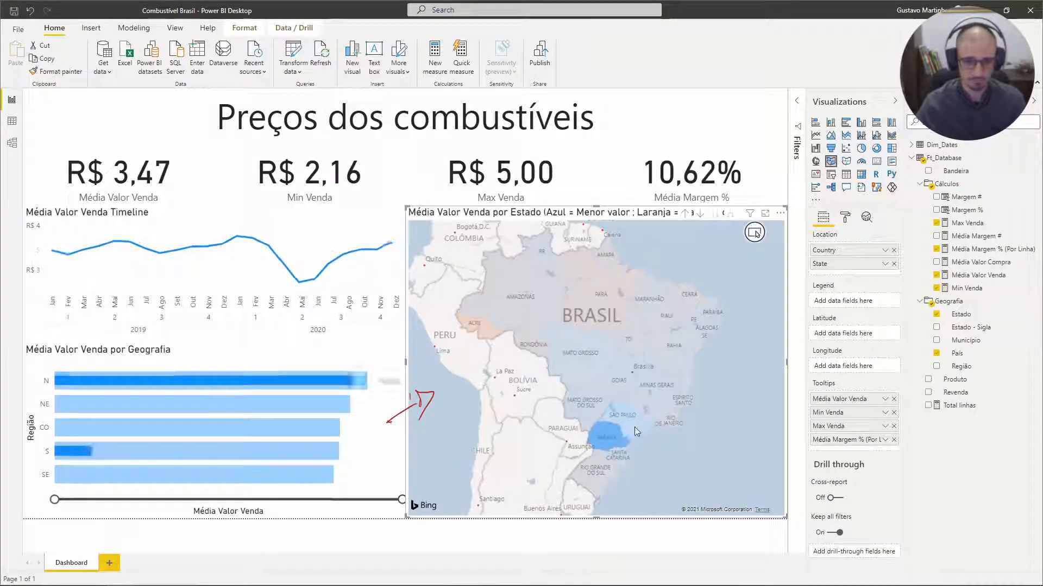
# Step: Filter the dashboard by São Paulo on the map, and by December 2020 on the timeline
pyautogui.click(631, 427)
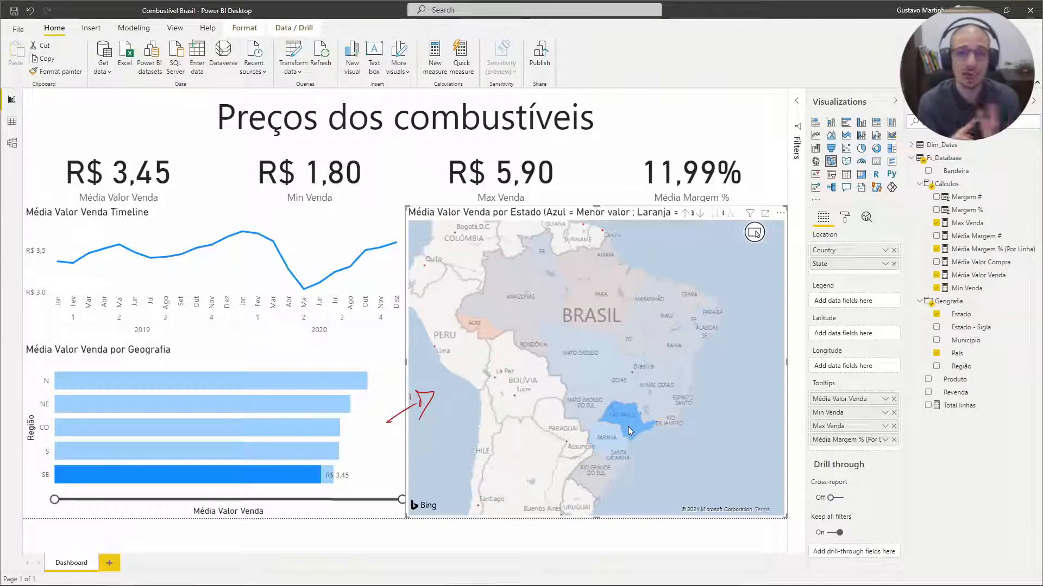
pyautogui.click(397, 304)
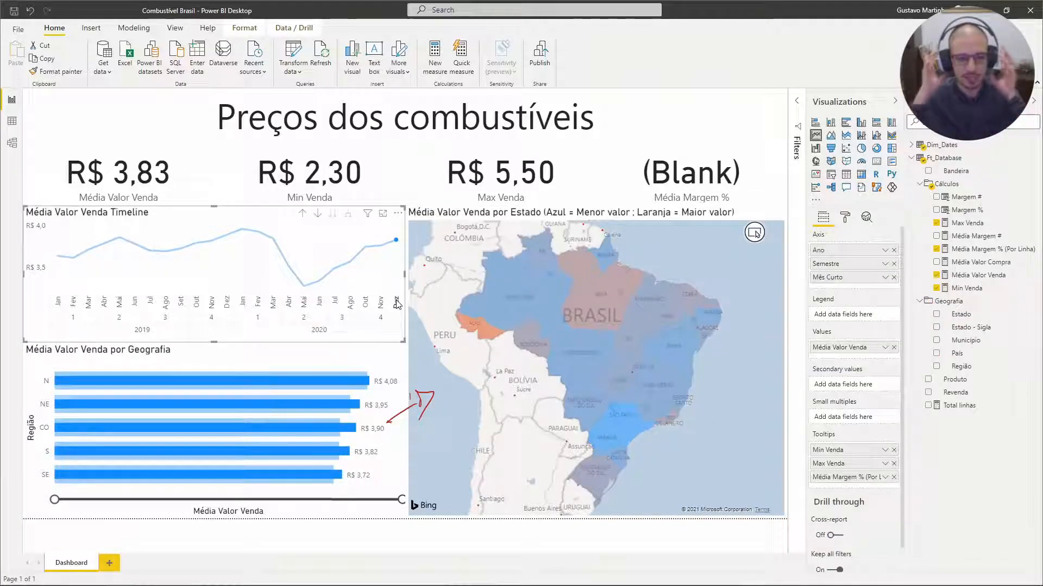